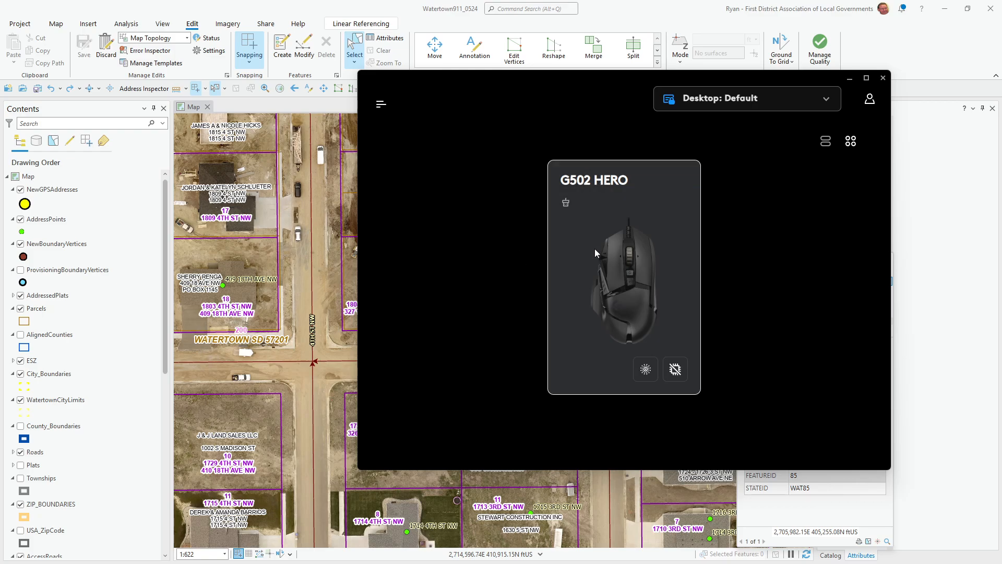
- Cycle through the G502 HERO's DPI speeds, then lower the 3350 step to 3100
left_click(613, 275)
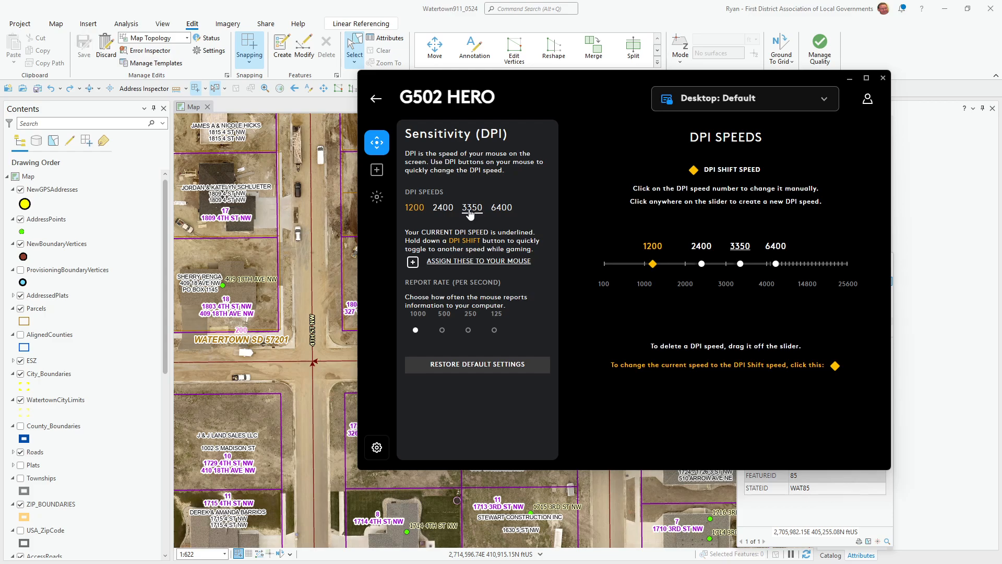
left_click(443, 209)
left_click(414, 207)
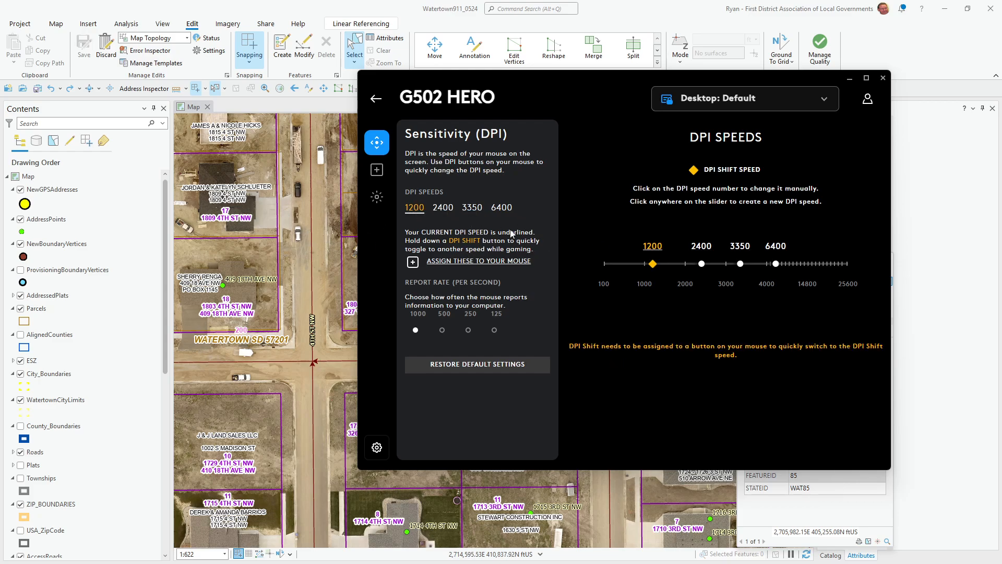
left_click(446, 214)
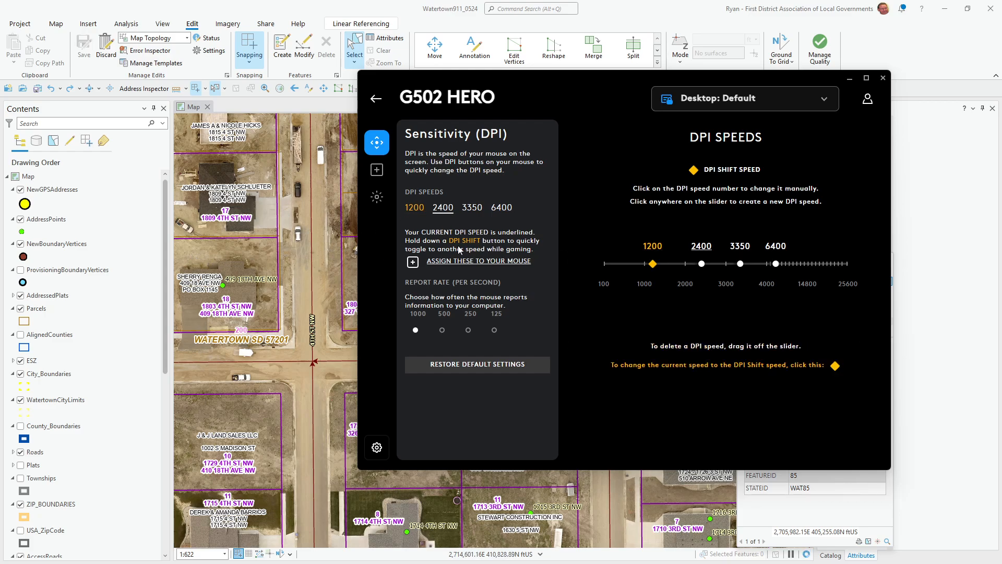
left_click(470, 209)
left_click(499, 208)
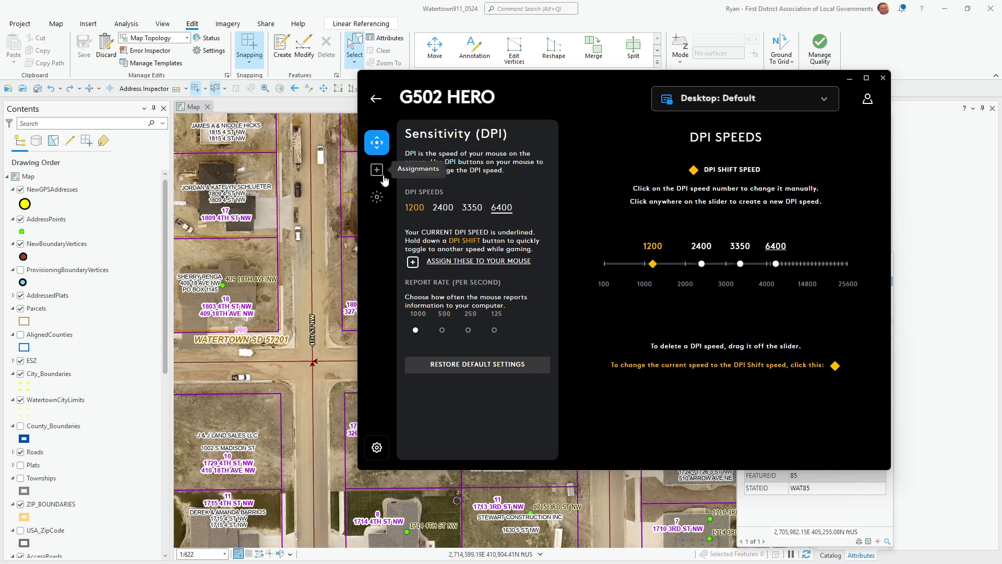
left_click(470, 209)
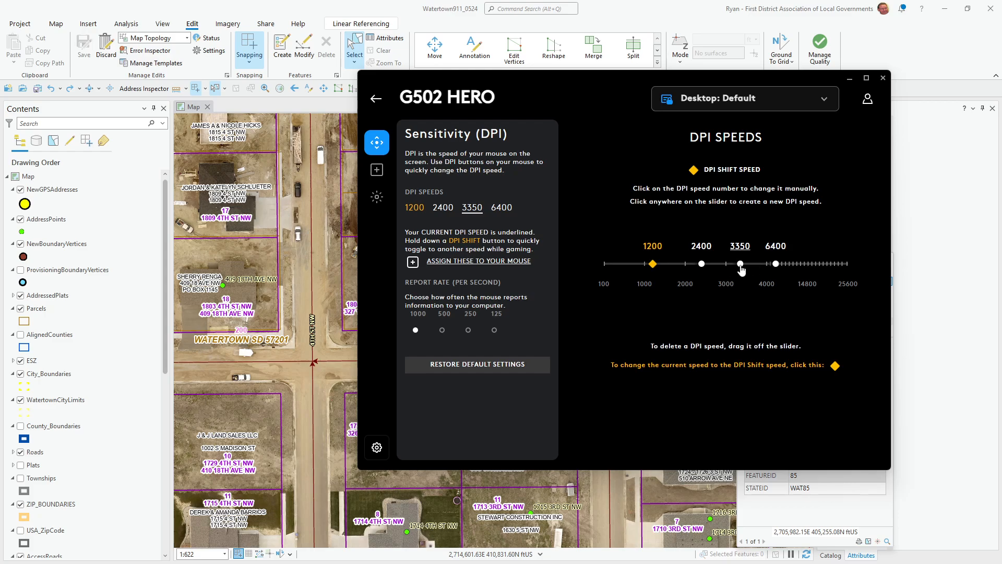
left_click_drag(739, 263, 730, 264)
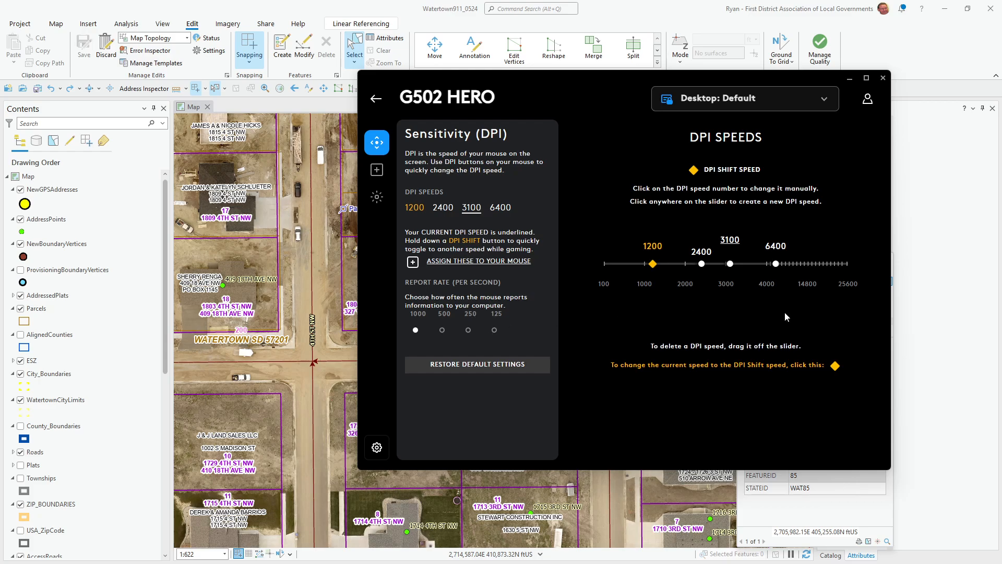
- Show the G502 HERO's assignments and MACROS list, then bring ArcGIS Pro to the front
left_click(377, 171)
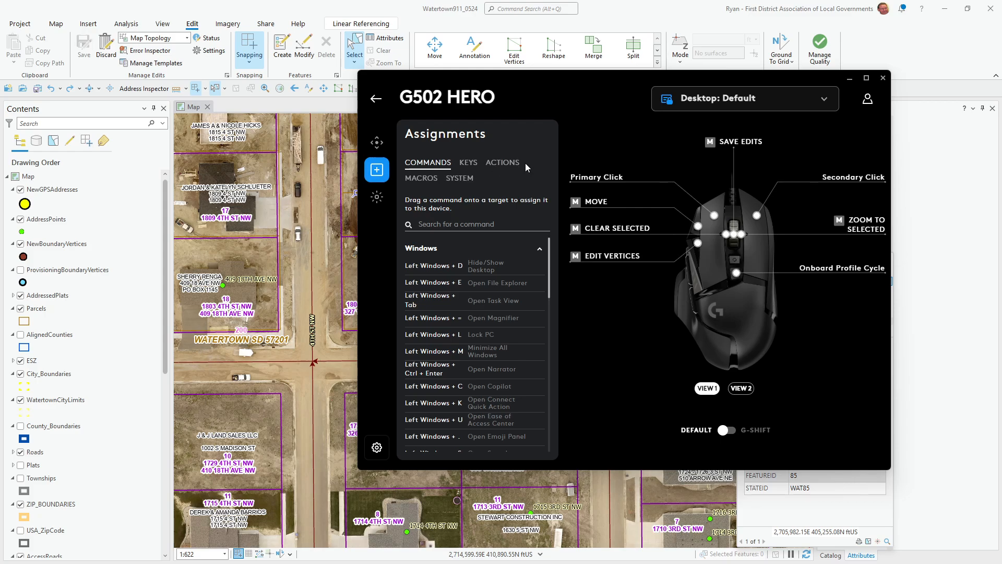
left_click(426, 182)
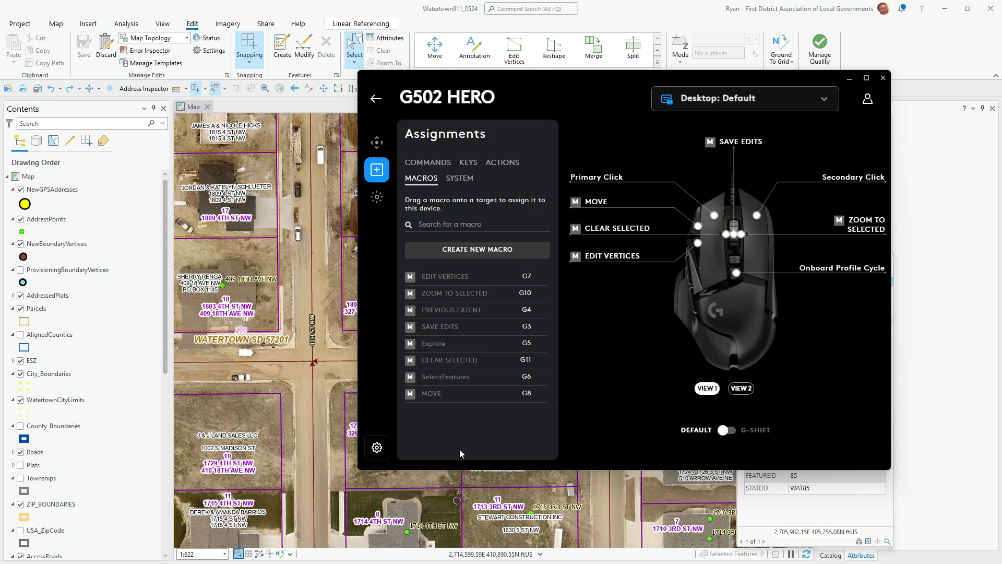
left_click(255, 6)
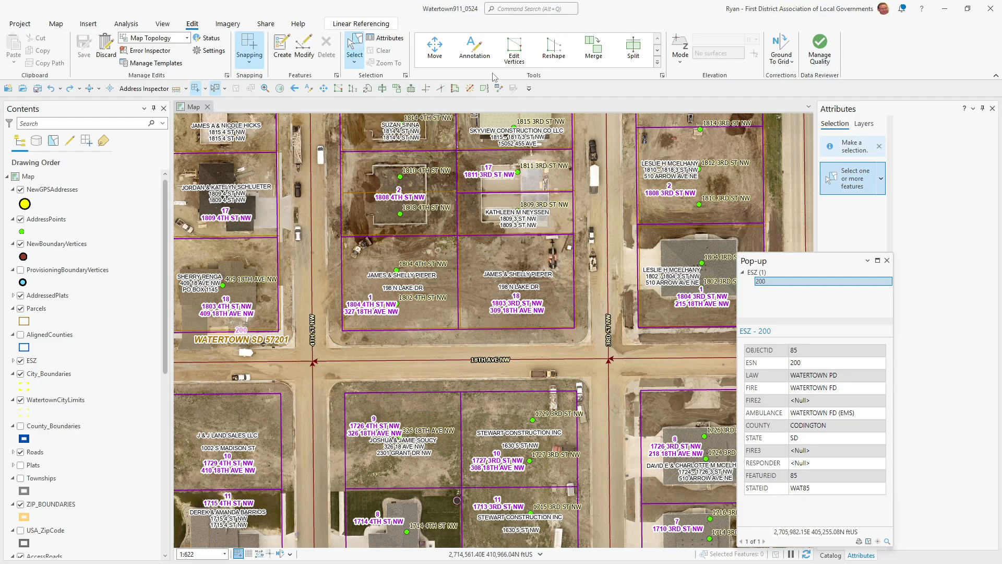
- Open Customize the Ribbon > Keyboard Shortcuts and browse the Mapping > General shortcuts
left_click(530, 89)
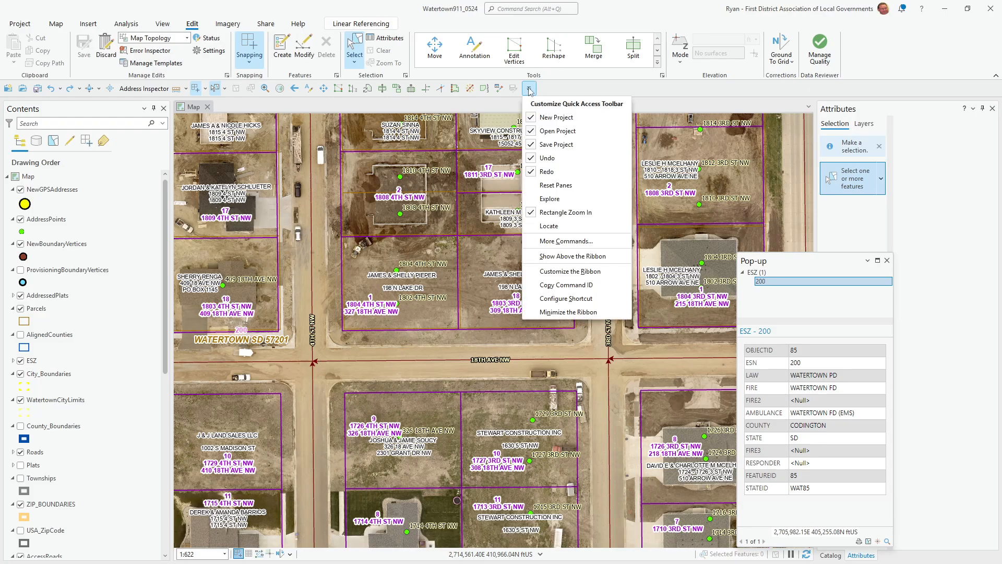
left_click(560, 272)
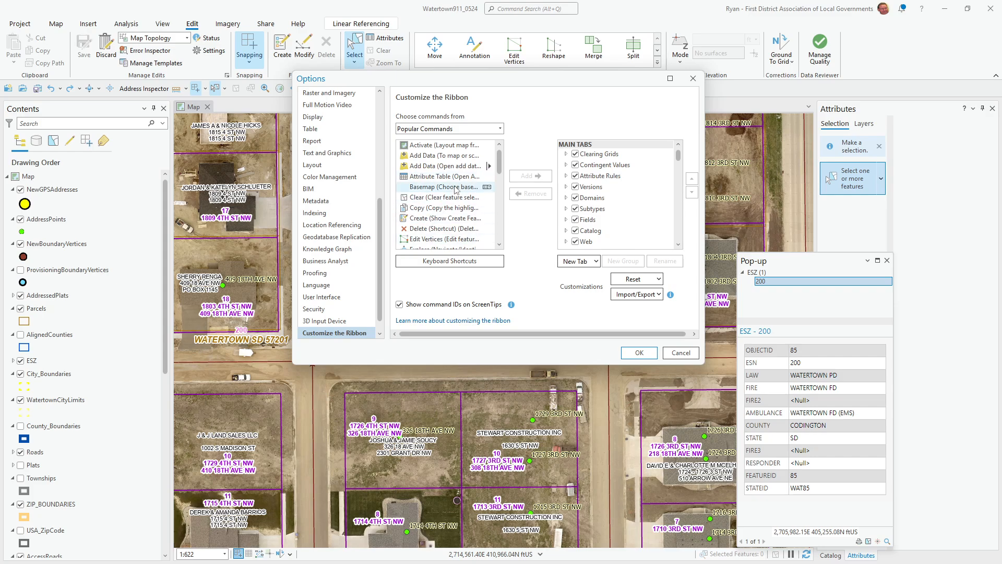
left_click(436, 261)
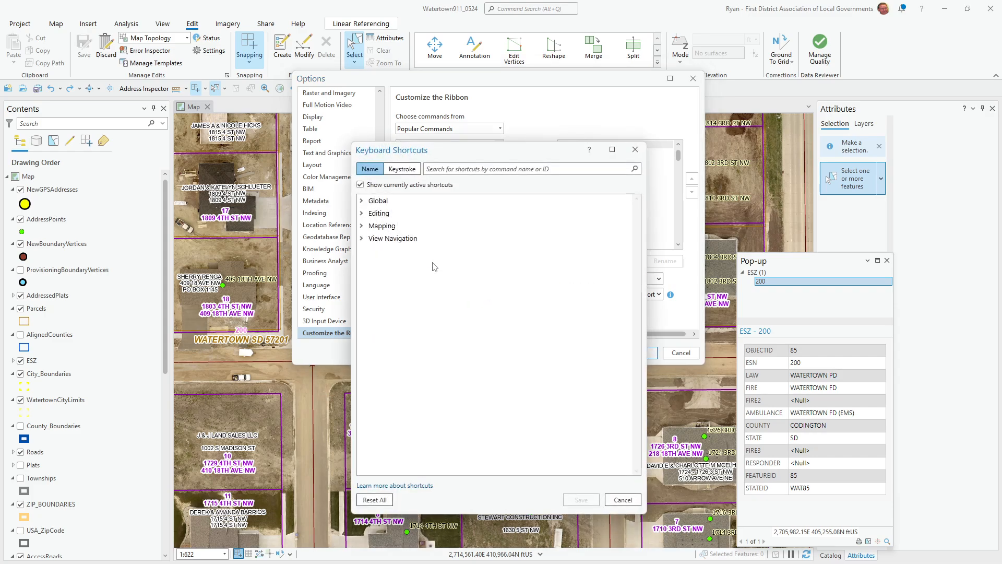
left_click(362, 226)
left_click(374, 240)
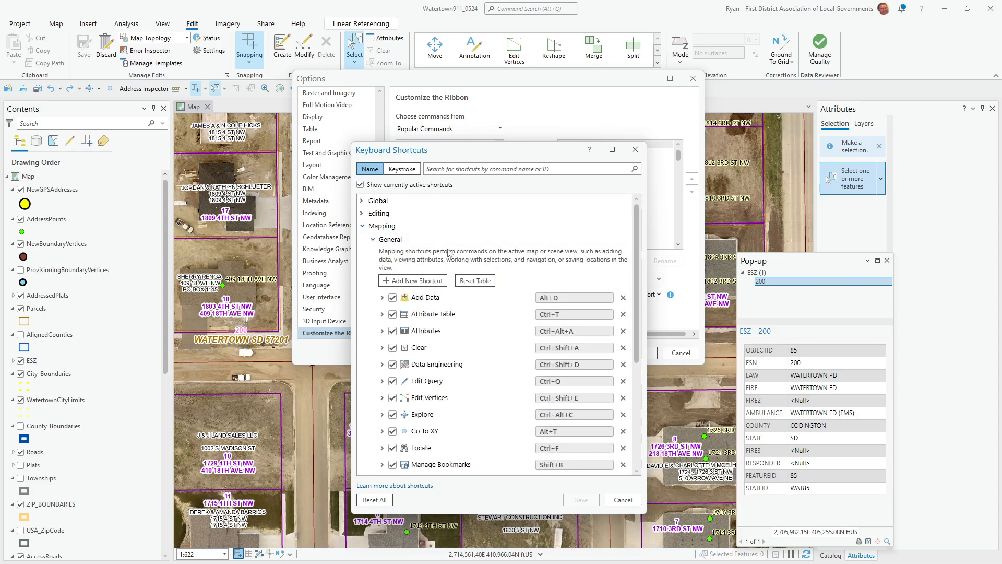
scroll(494, 321, "down", 5)
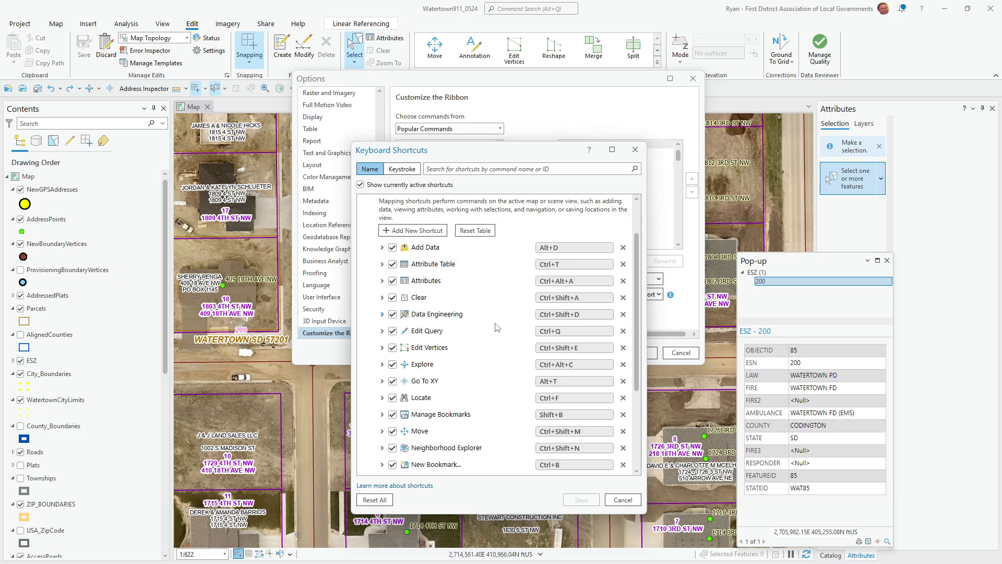
scroll(496, 328, "down", 2)
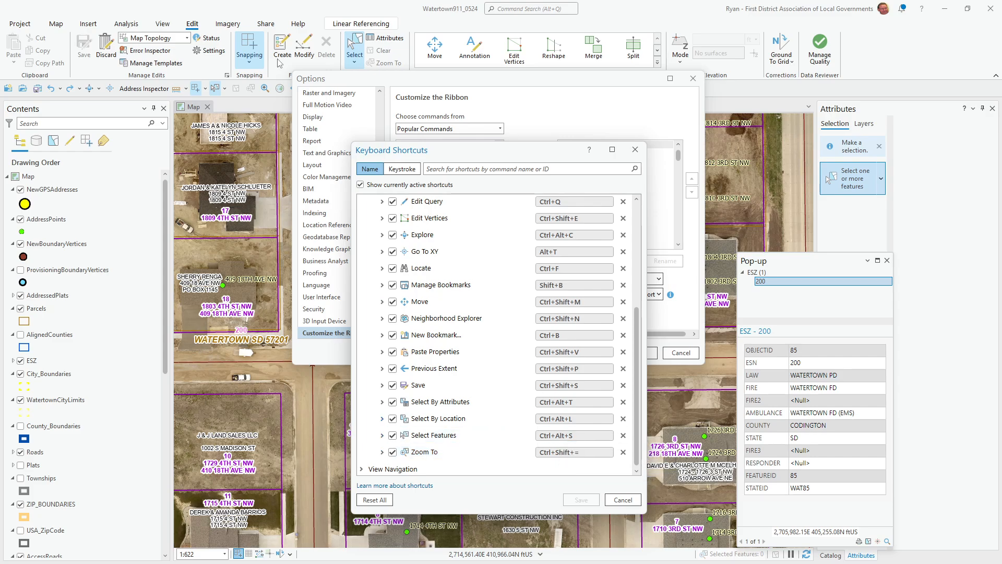
- Back in G HUB, create a new macro named SELECT2
key("alt+Tab")
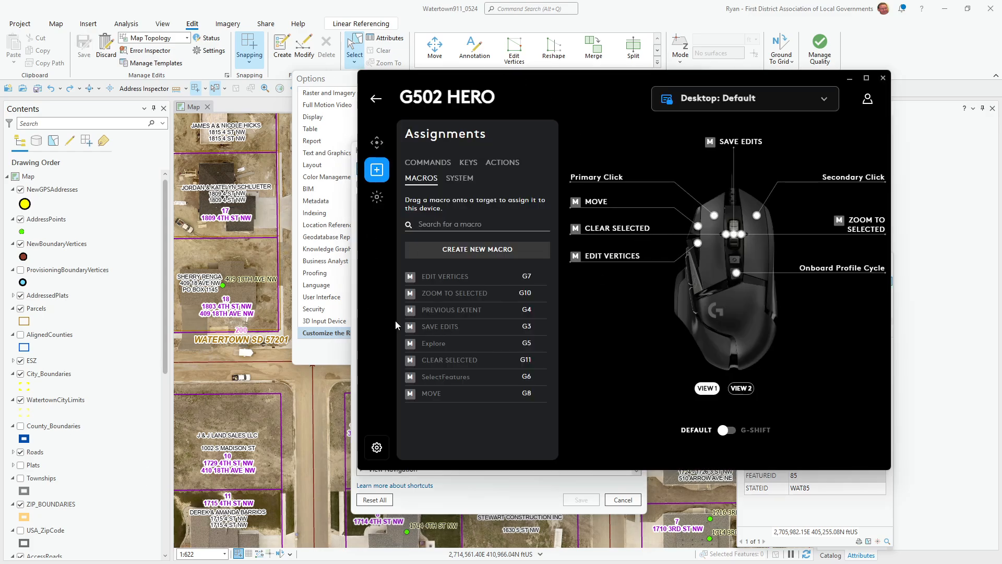
left_click(456, 254)
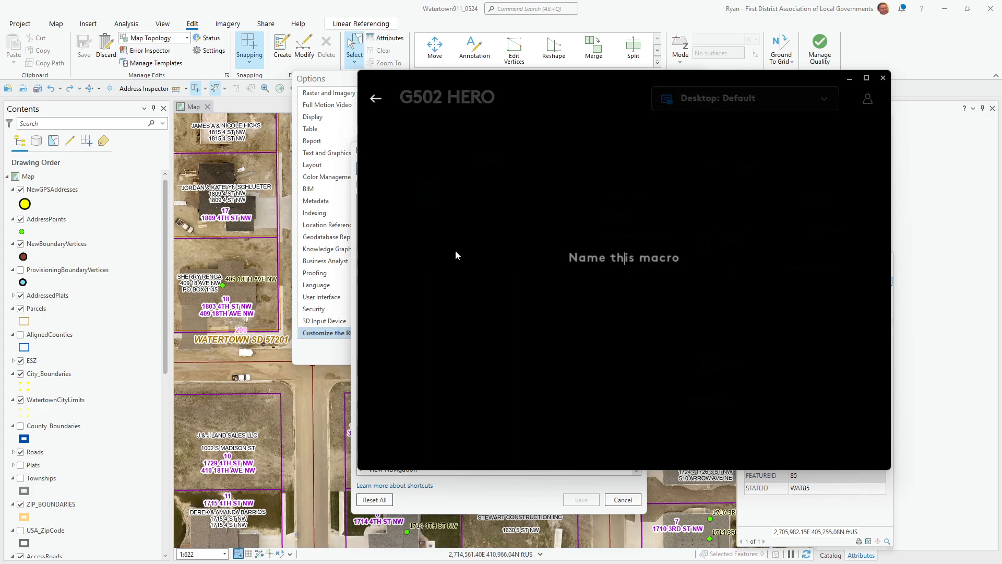
left_click(653, 256)
type("SE")
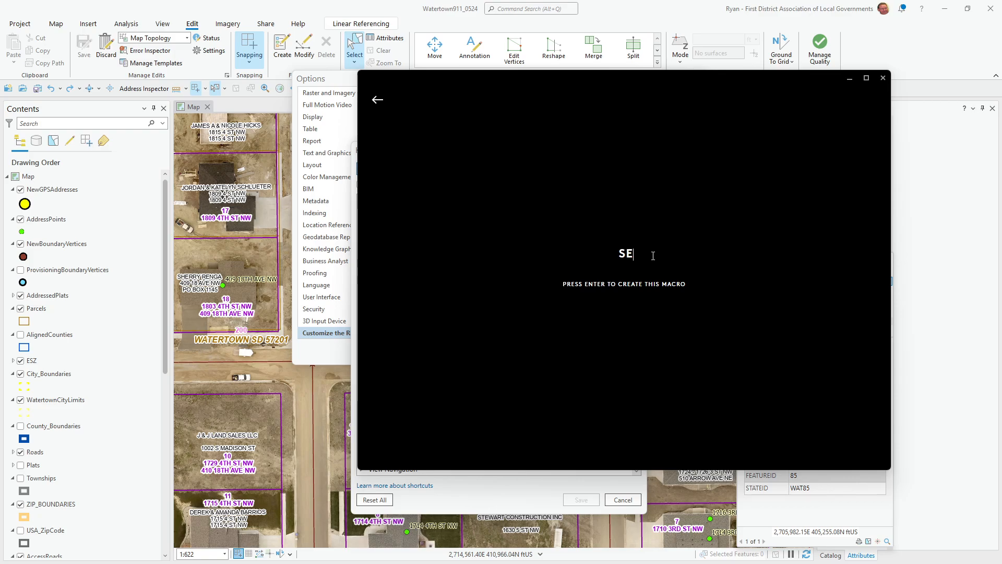
type("LECT2")
key("Return")
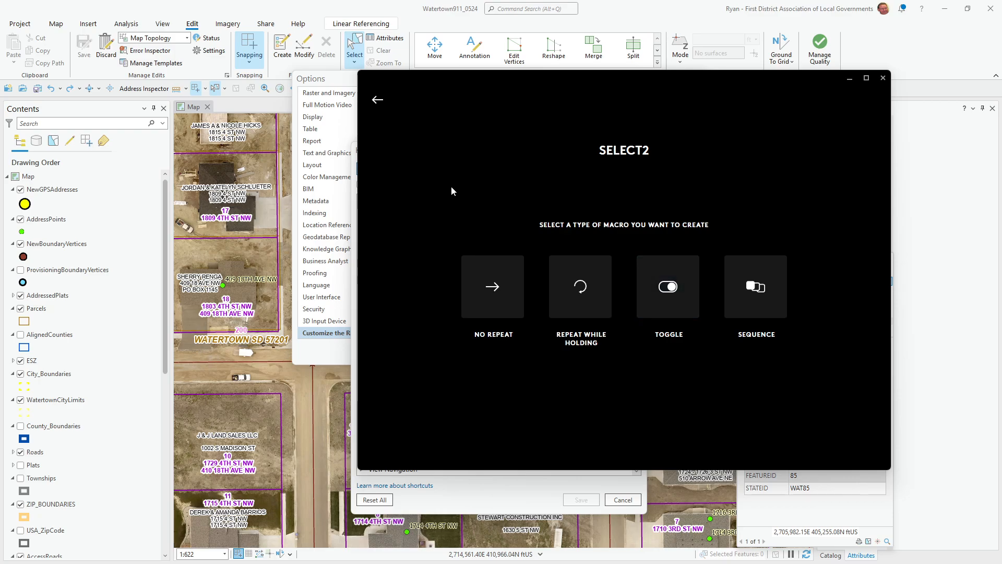
- Make SELECT2 a no-repeat macro and move the editor aside to see the shortcuts
left_click(491, 301)
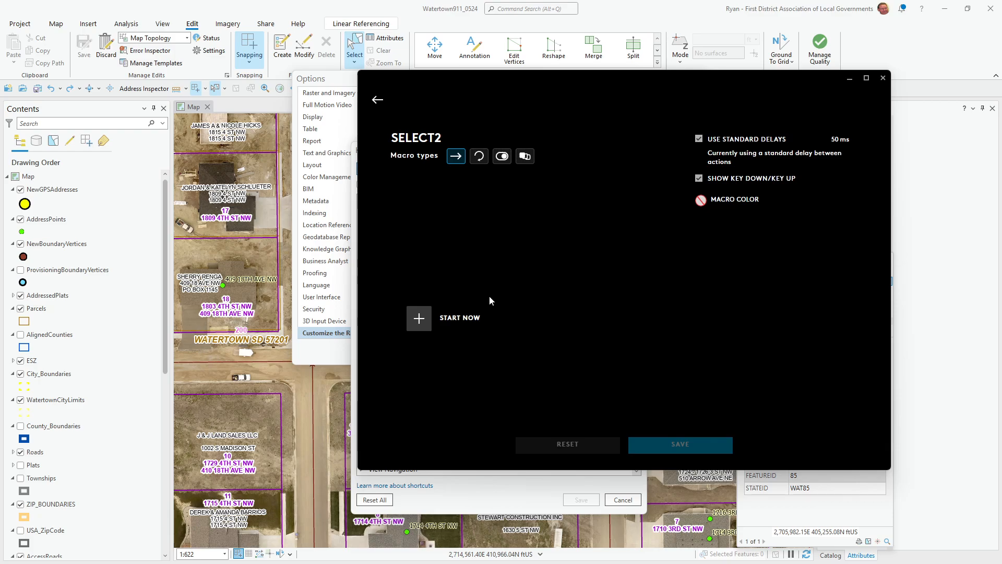
left_click(419, 318)
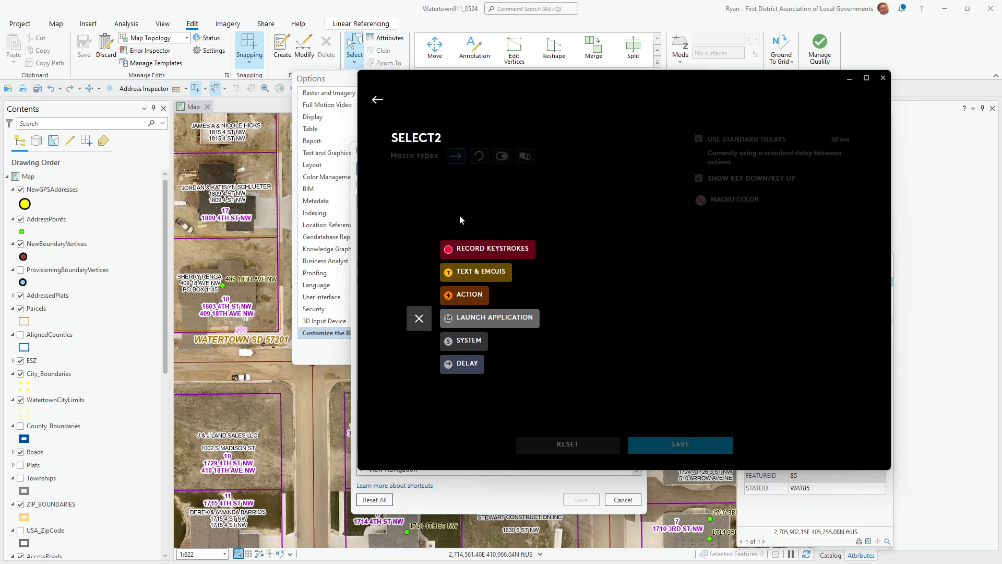
left_click_drag(439, 83, 719, 88)
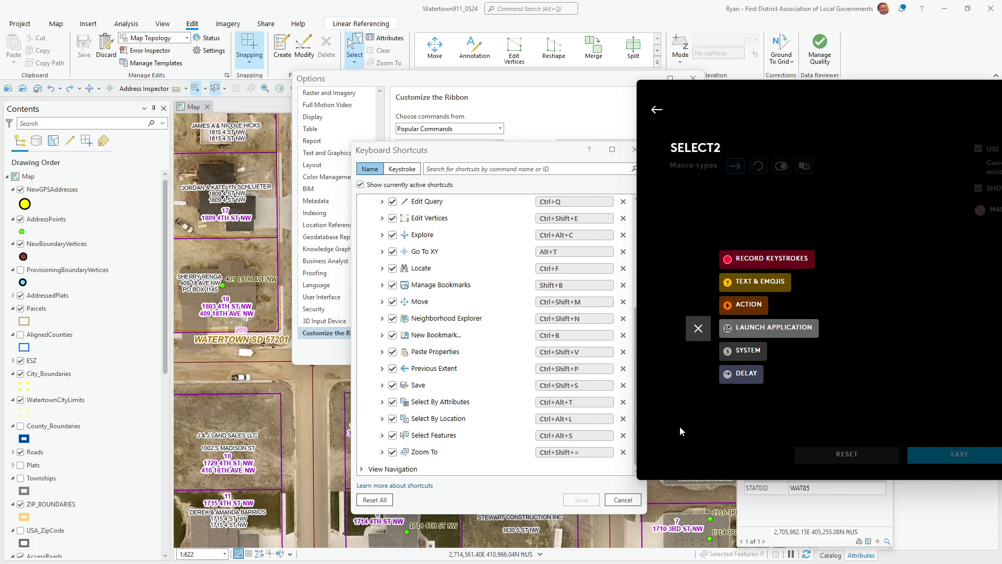
- Record the Ctrl+Alt+S keystrokes into SELECT2 and save the macro
left_click(759, 261)
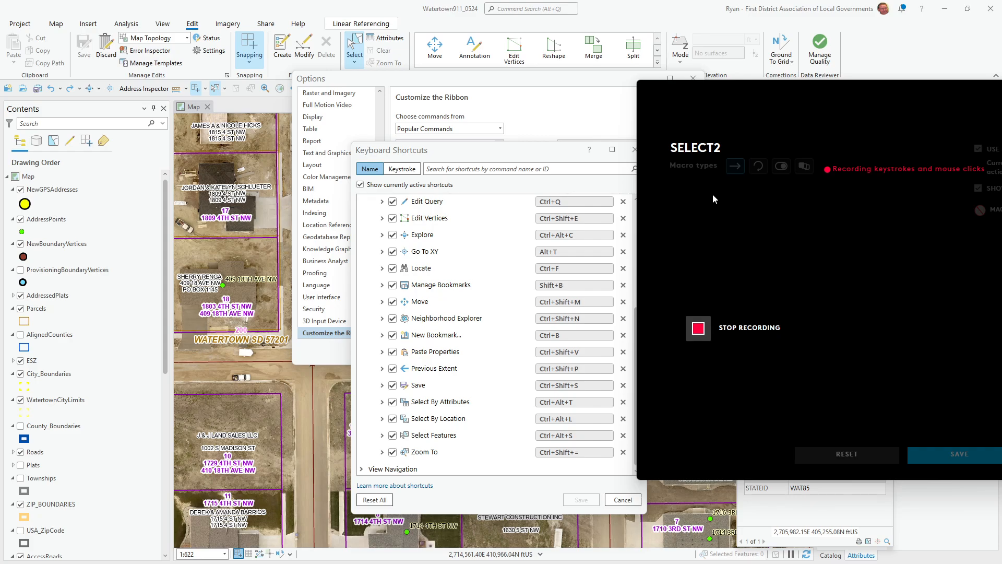
key("ctrl")
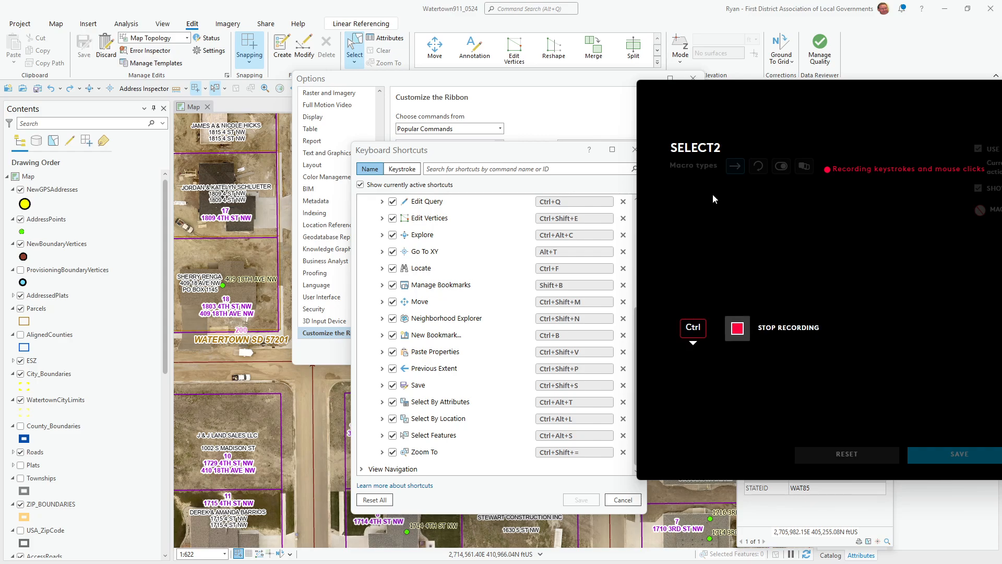
key("alt")
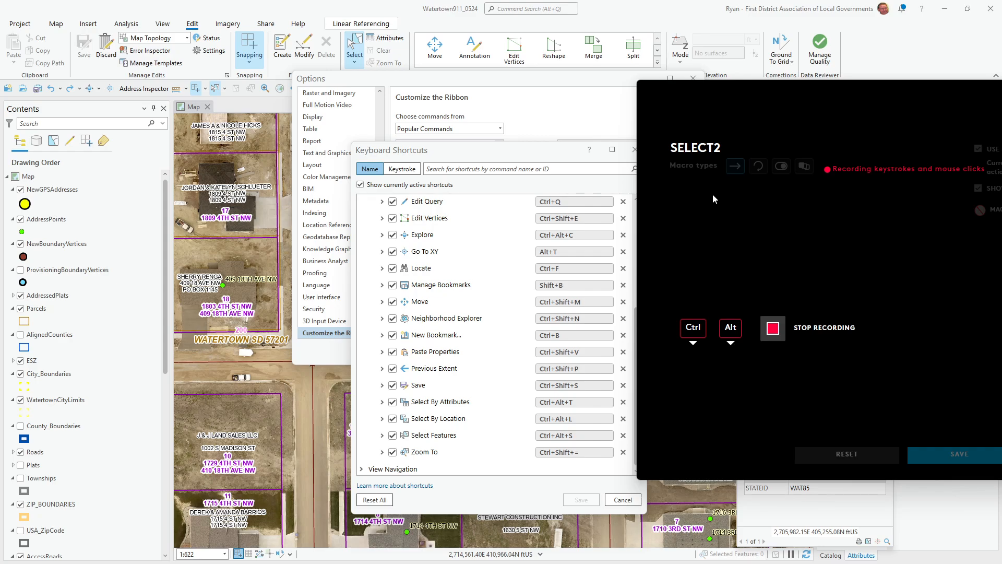
key("ctrl+alt+s")
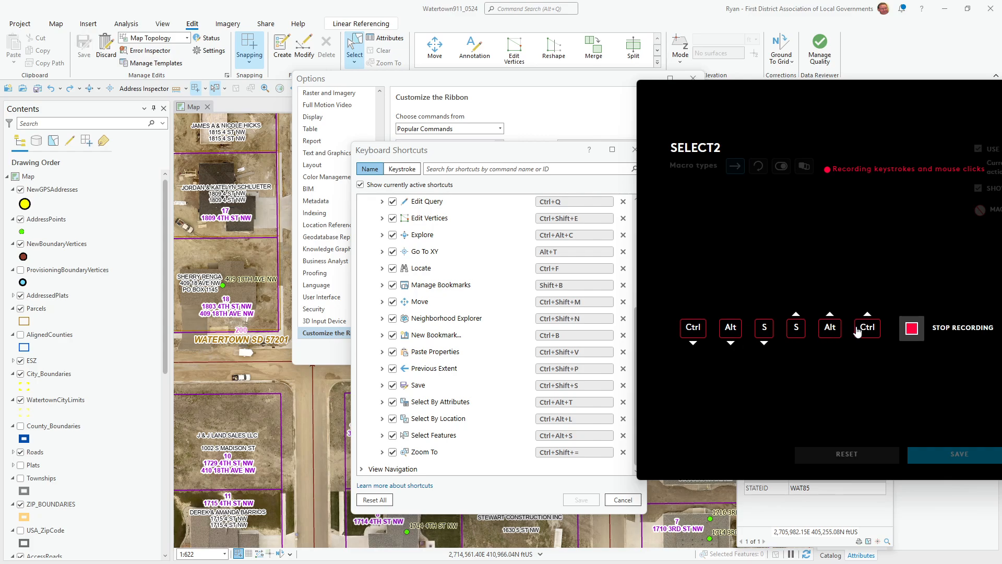
left_click(911, 329)
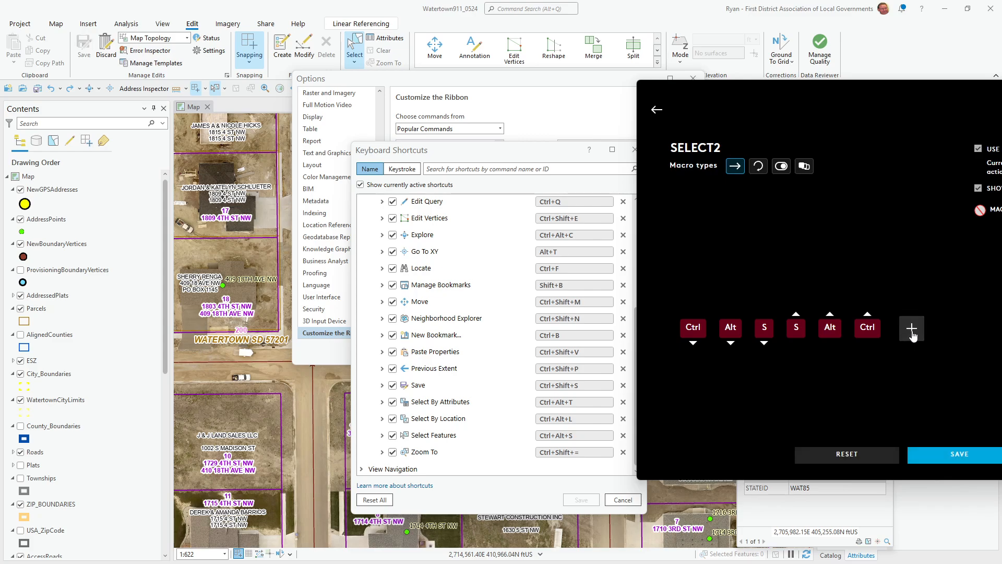
left_click(944, 455)
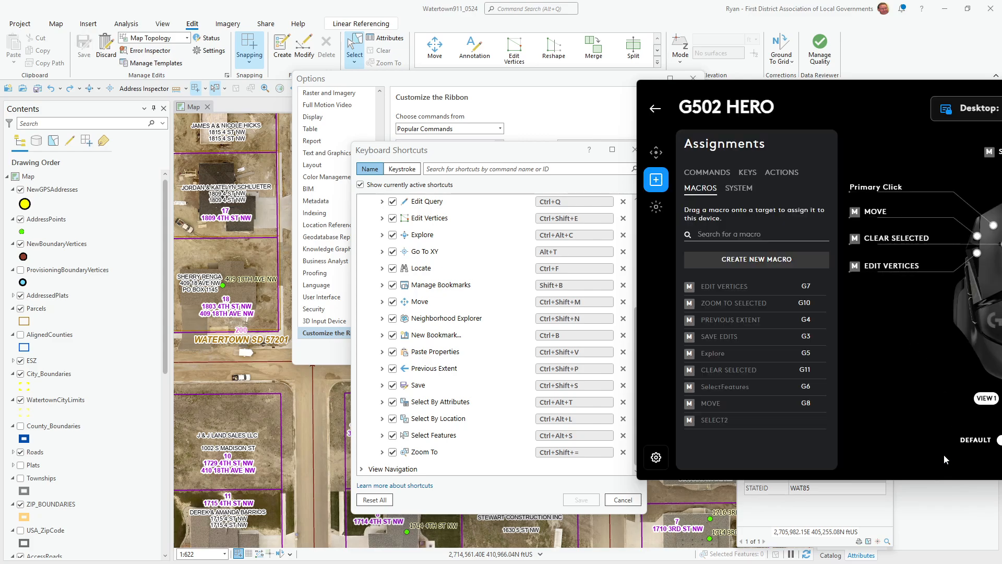
- In the side-buttons view, drag SELECT2 onto the G6 SelectFeatures button
mouse_move(702, 424)
left_click_drag(800, 85, 587, 73)
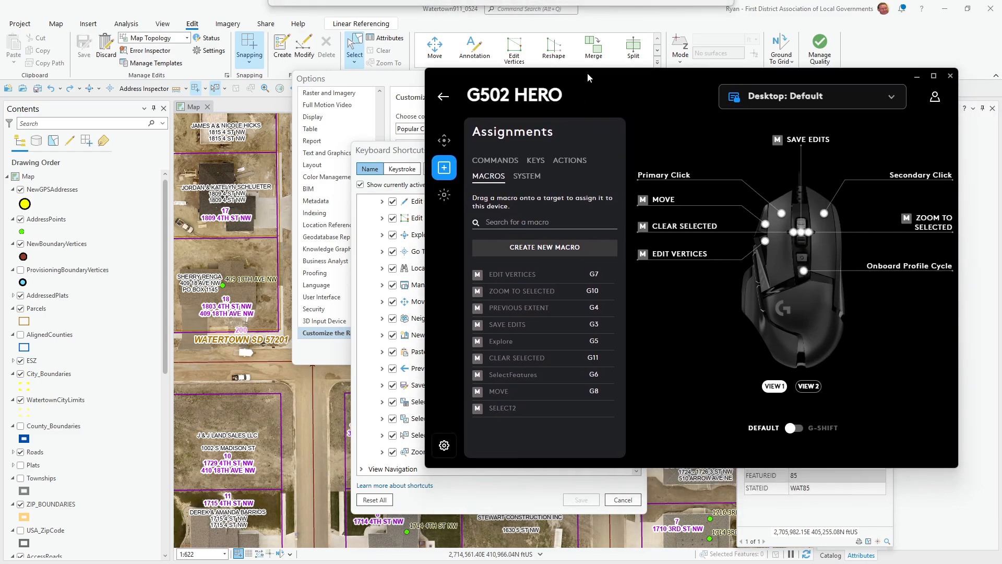
mouse_move(493, 408)
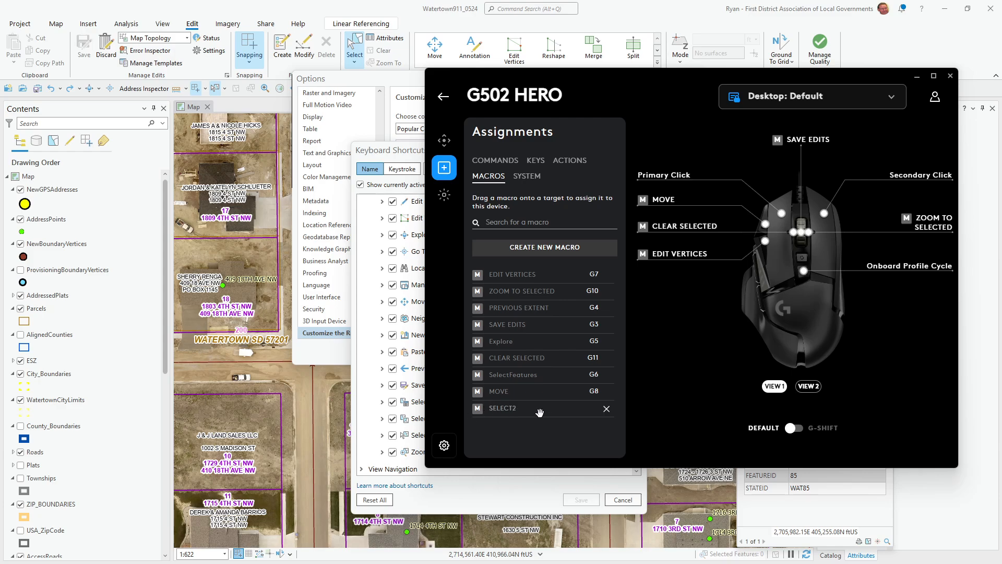
left_click(809, 387)
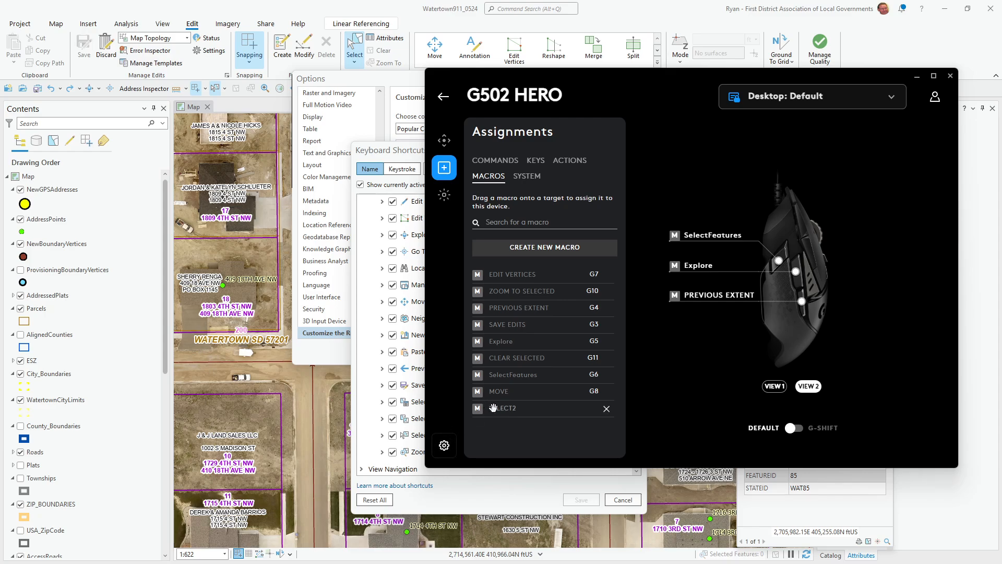
left_click_drag(493, 407, 779, 262)
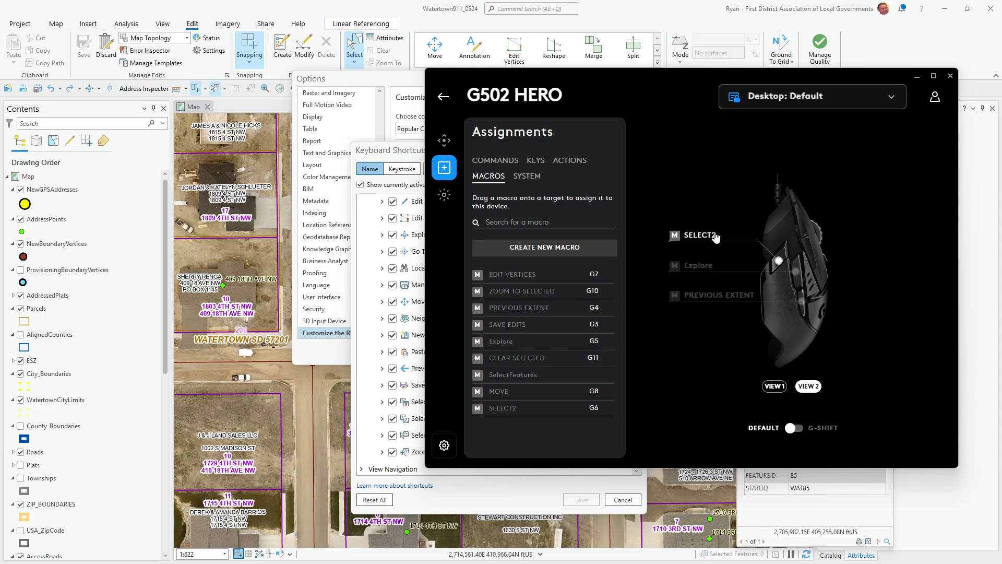
- Cancel the Keyboard Shortcuts and Options dialogs and pan to the 4th St NW / 18th Ave NW intersection
left_click(313, 3)
left_click(626, 503)
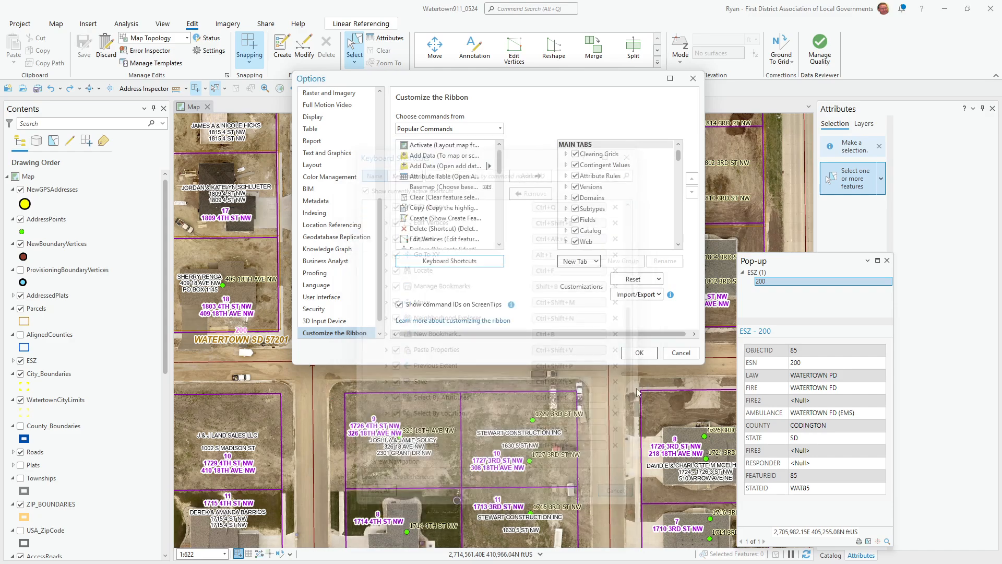
left_click(681, 352)
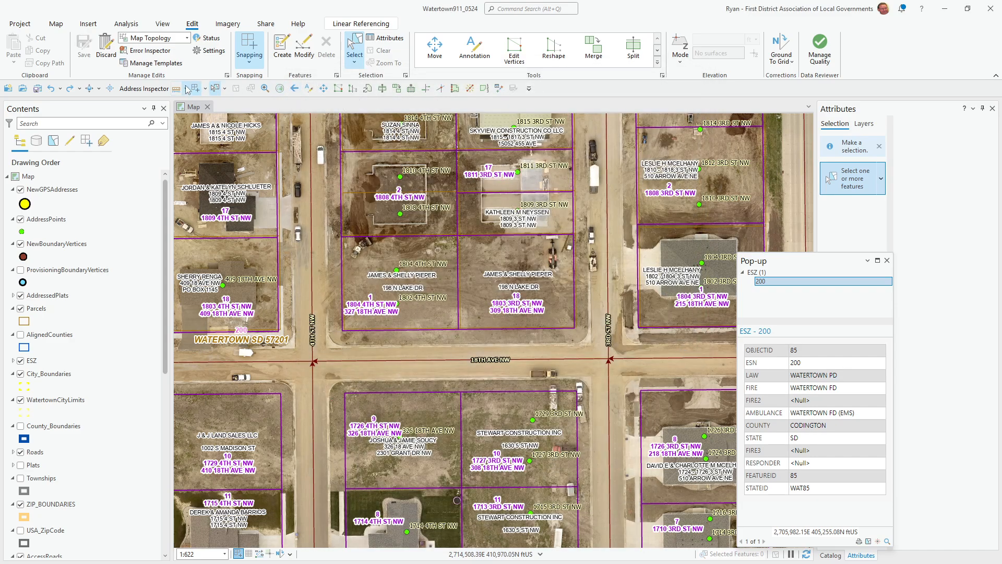
left_click(90, 88)
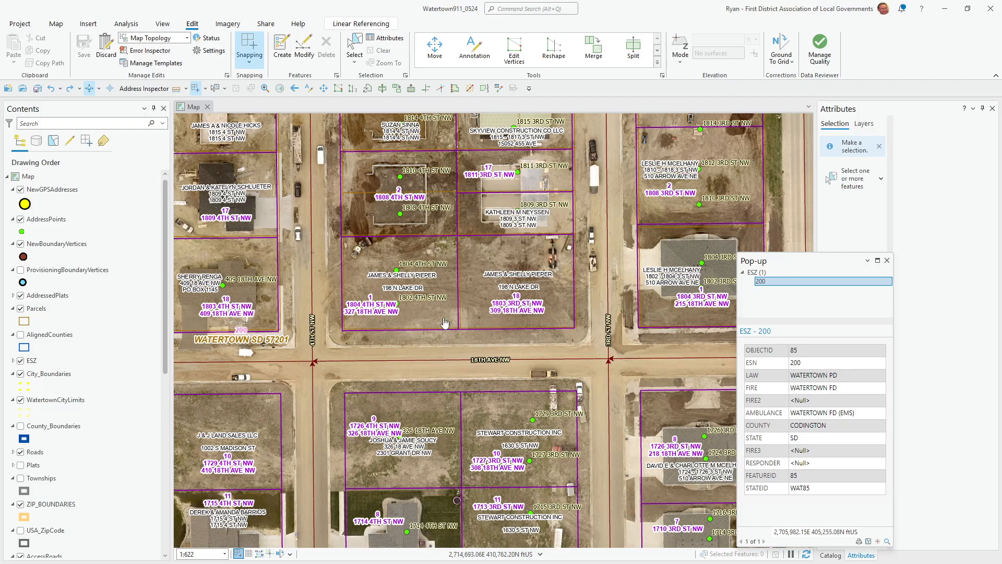
left_click_drag(367, 250, 504, 293)
left_click_drag(429, 327, 361, 301)
left_click_drag(472, 419, 328, 296)
left_click_drag(514, 245, 666, 260)
- Box-select the intersection's roads and address points, then clear the selection
key("s")
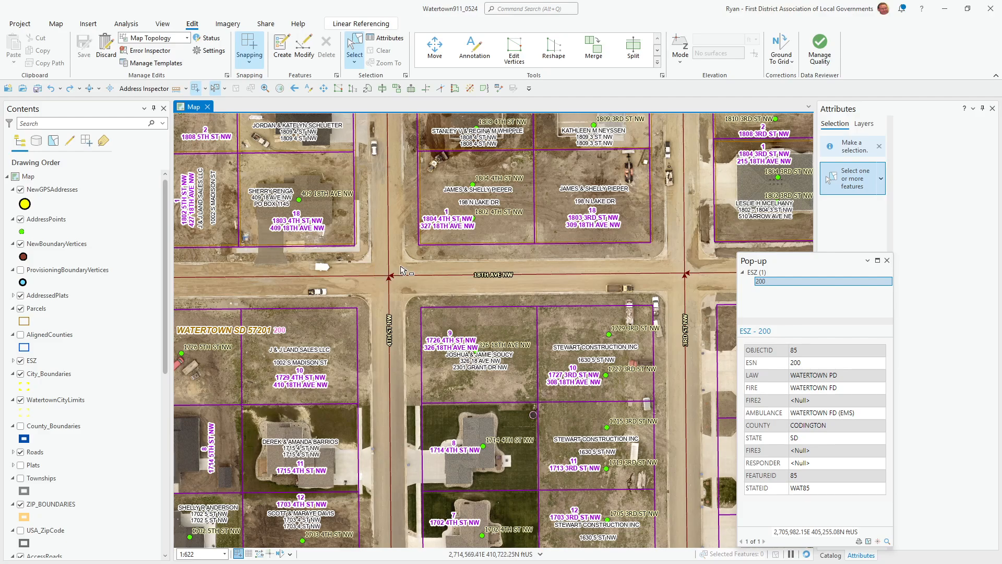
left_click_drag(363, 254, 411, 303)
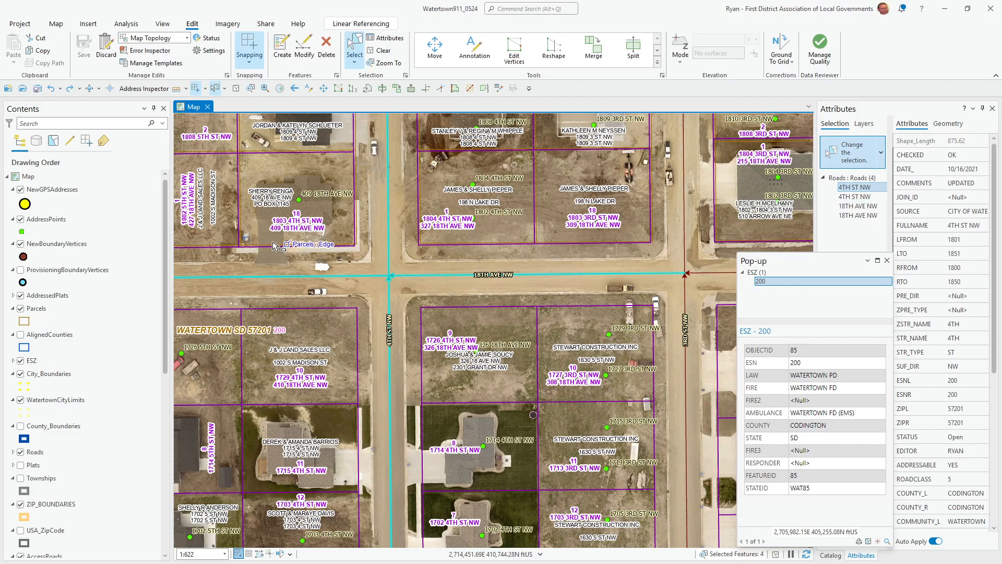
left_click_drag(264, 245, 619, 450)
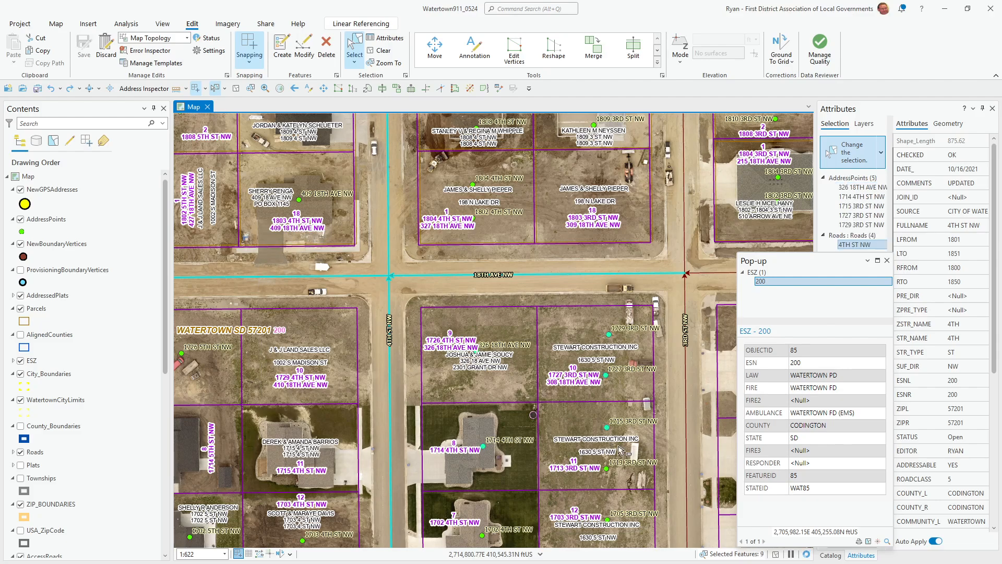
left_click(236, 89)
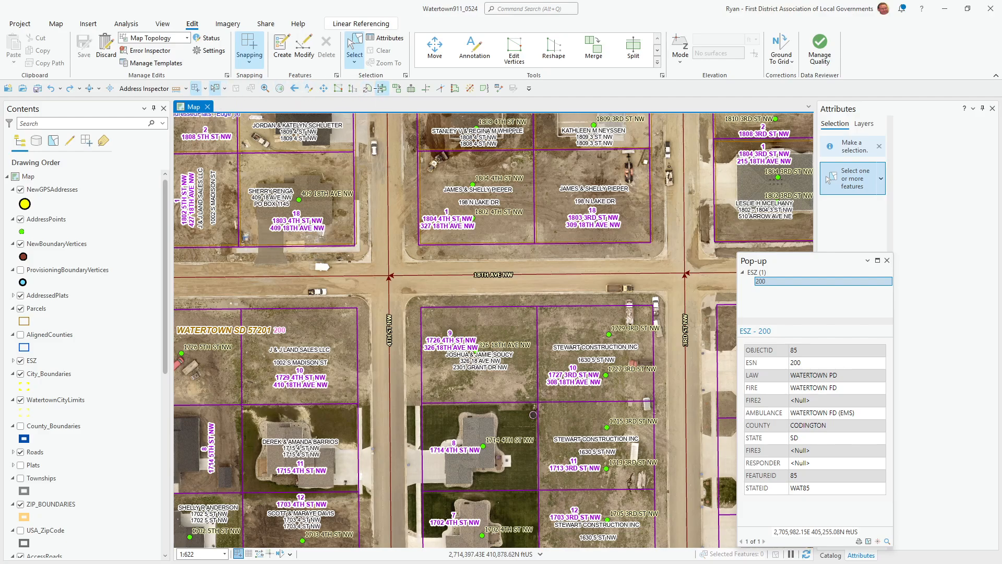
left_click(382, 89)
left_click(310, 90)
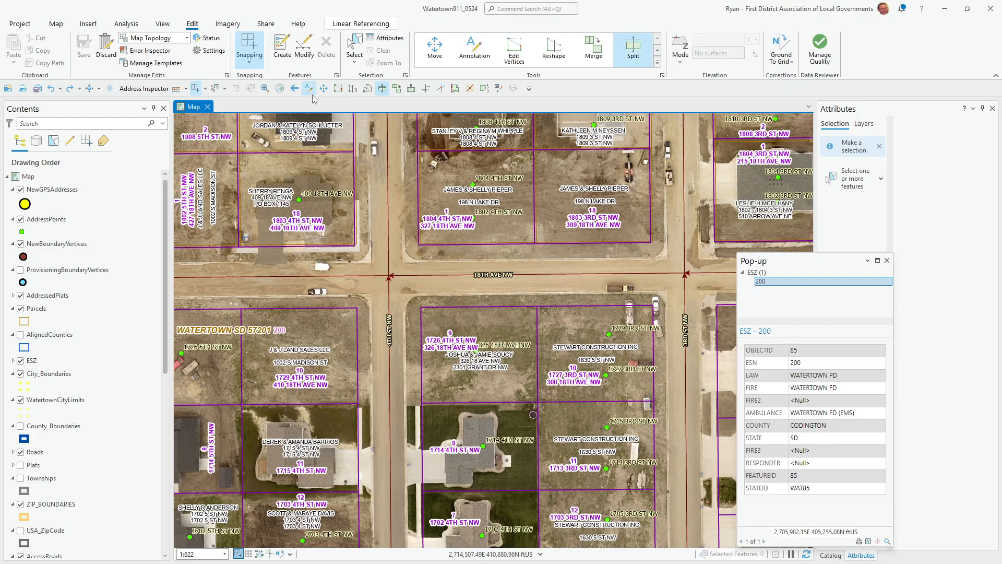
left_click_drag(380, 263, 444, 288)
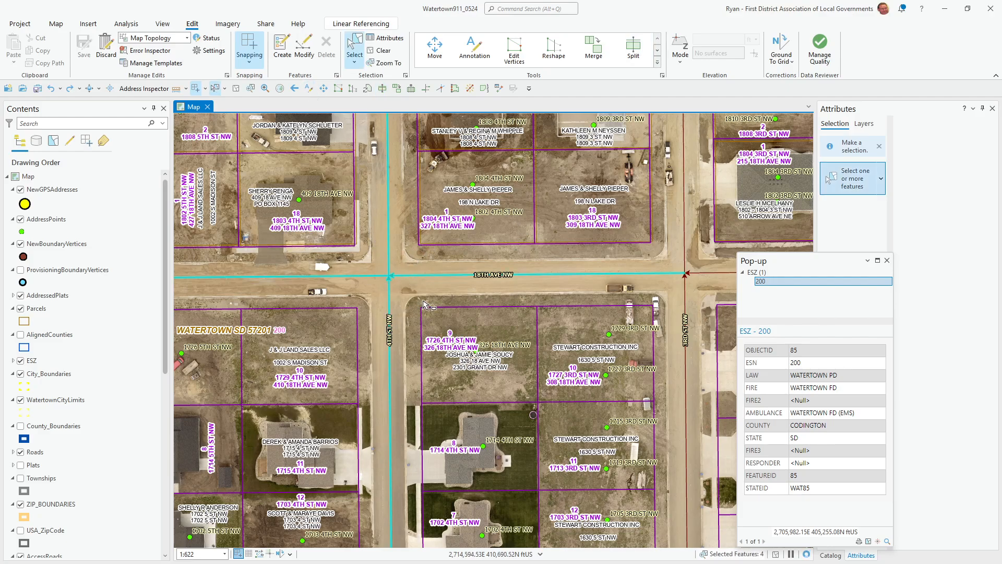
left_click(402, 260)
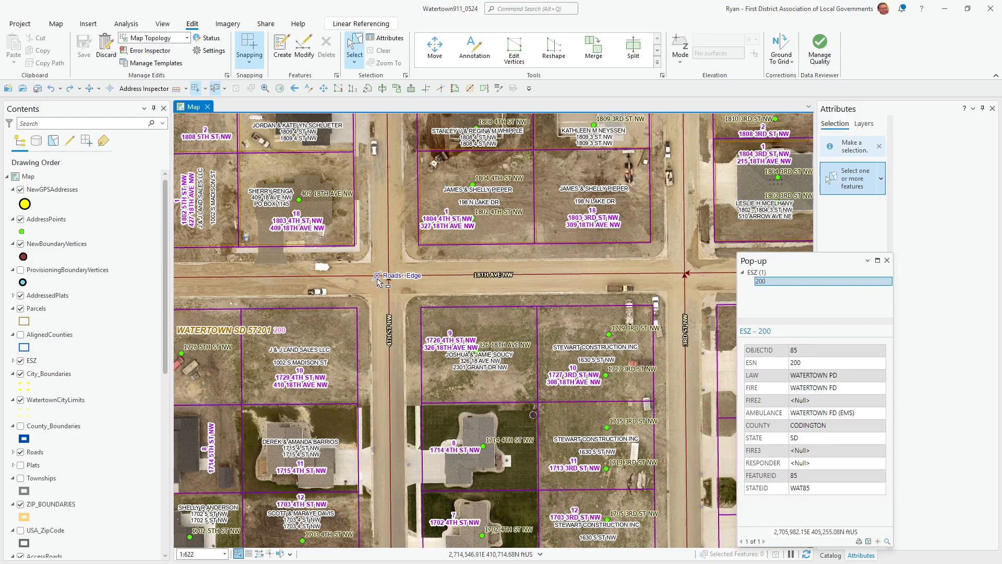
left_click(386, 278)
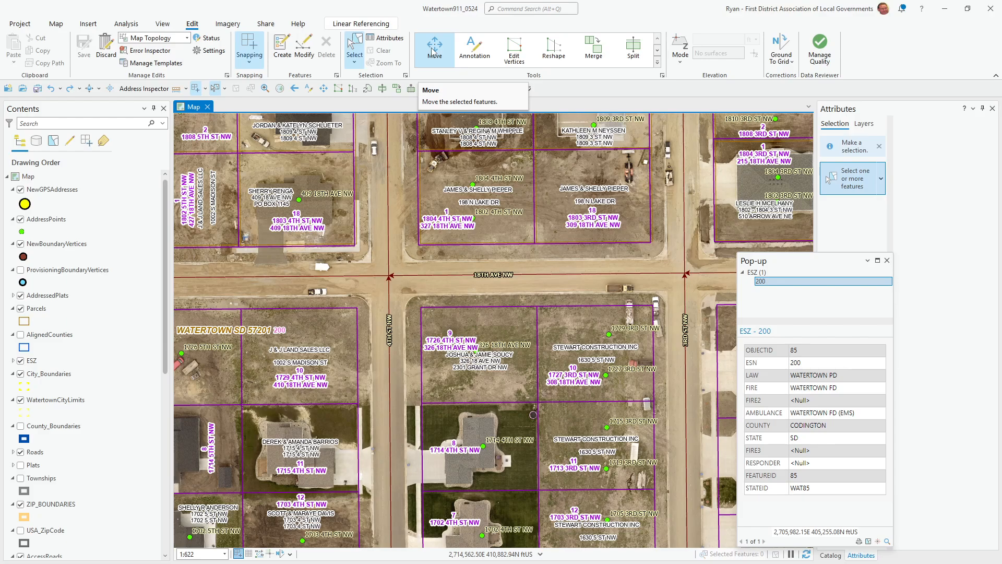
- Copy the Move command's ID and try the Move and annotation editing tools
right_click(323, 92)
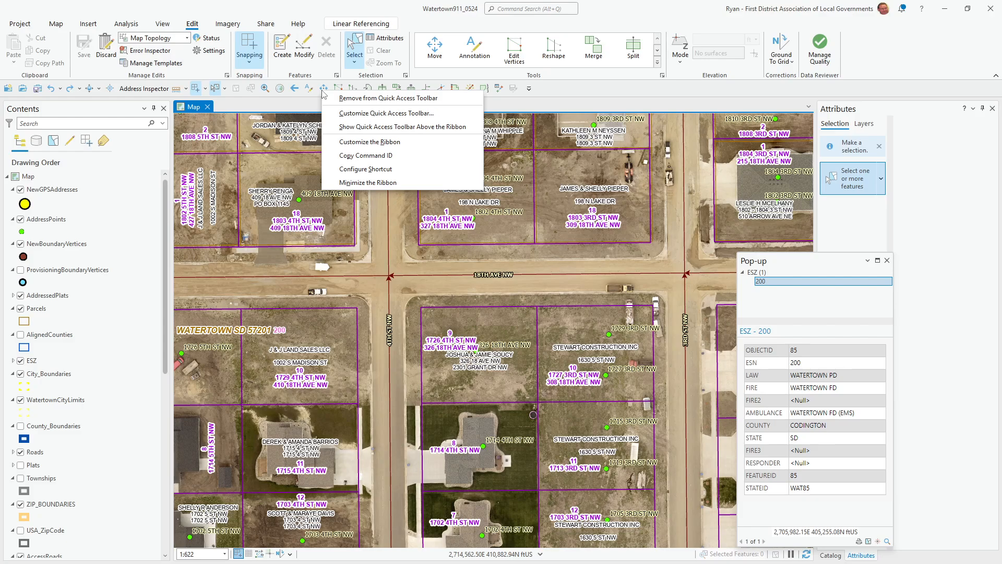
left_click(358, 156)
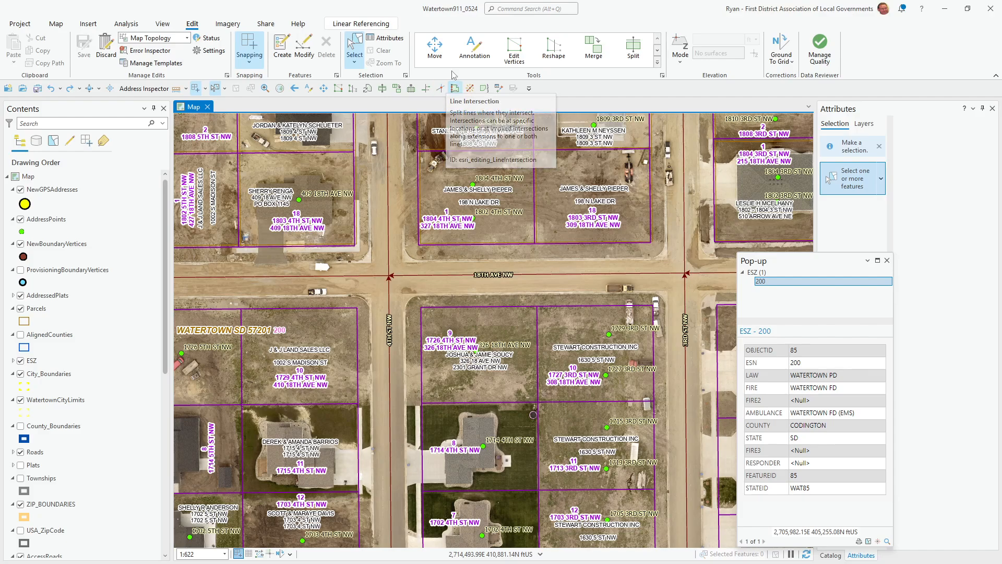
left_click(435, 49)
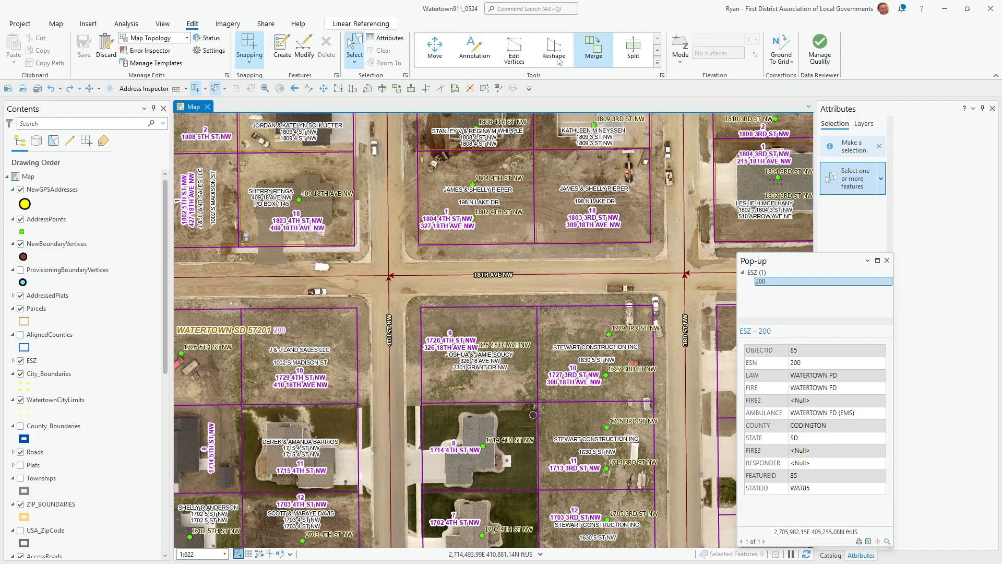
left_click(491, 61)
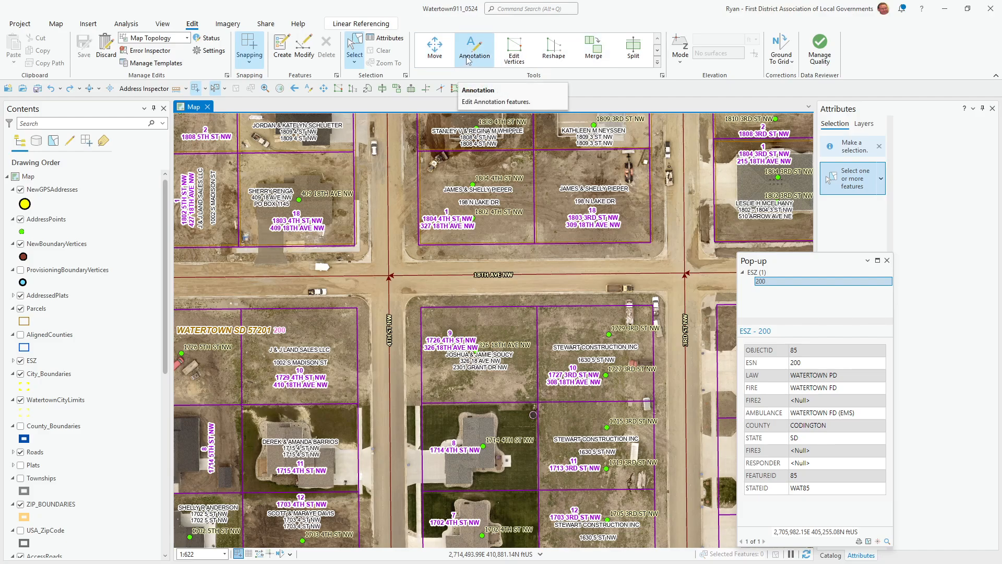
right_click(473, 50)
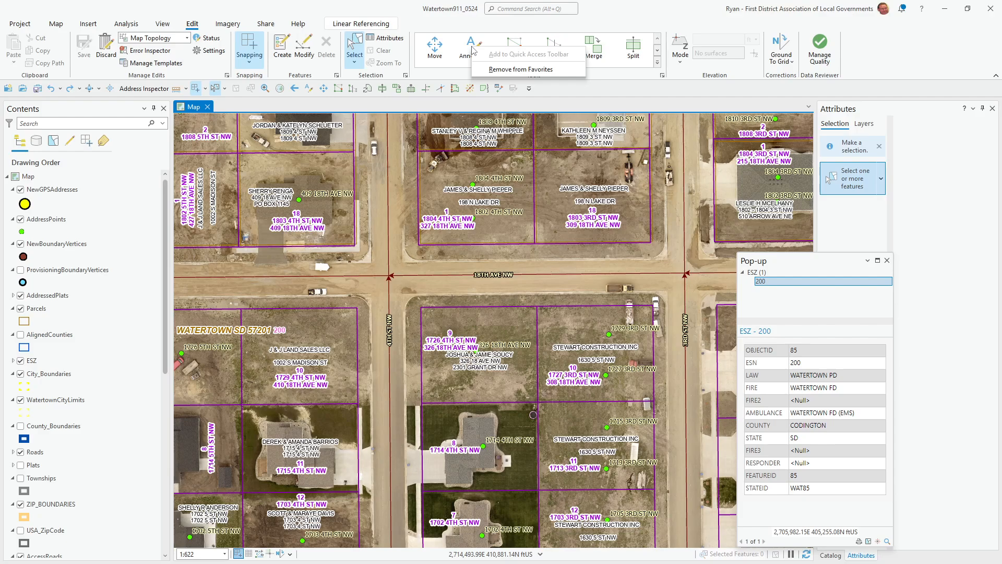
left_click(438, 47)
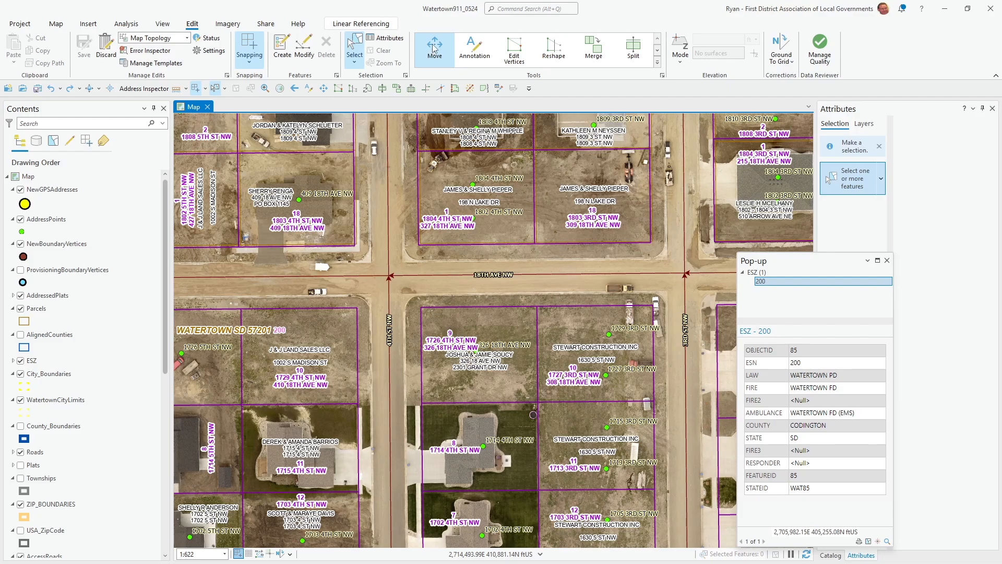
- Inspect the Move tool's context menu and browse the Help, Map and Edit tabs
right_click(432, 48)
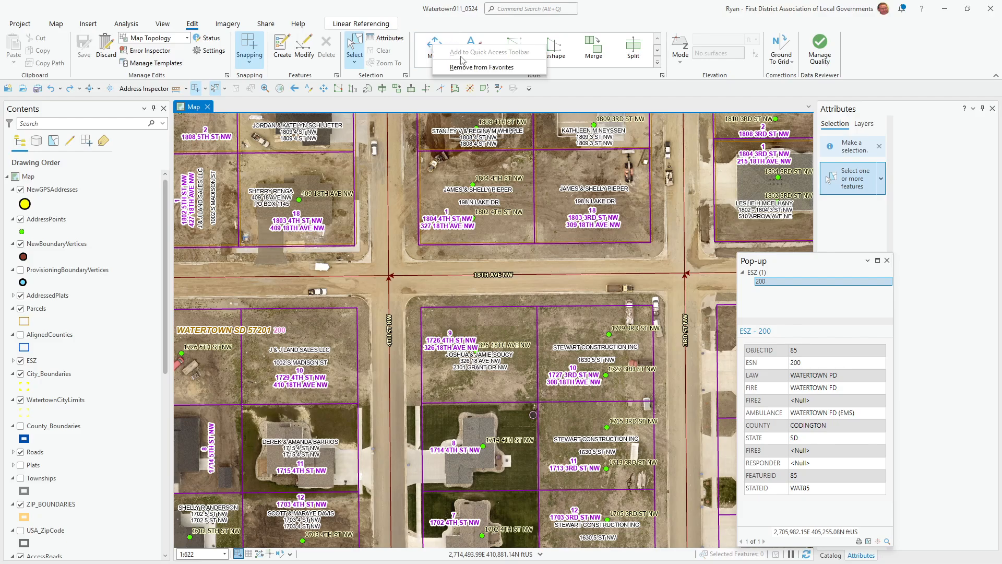
right_click(436, 48)
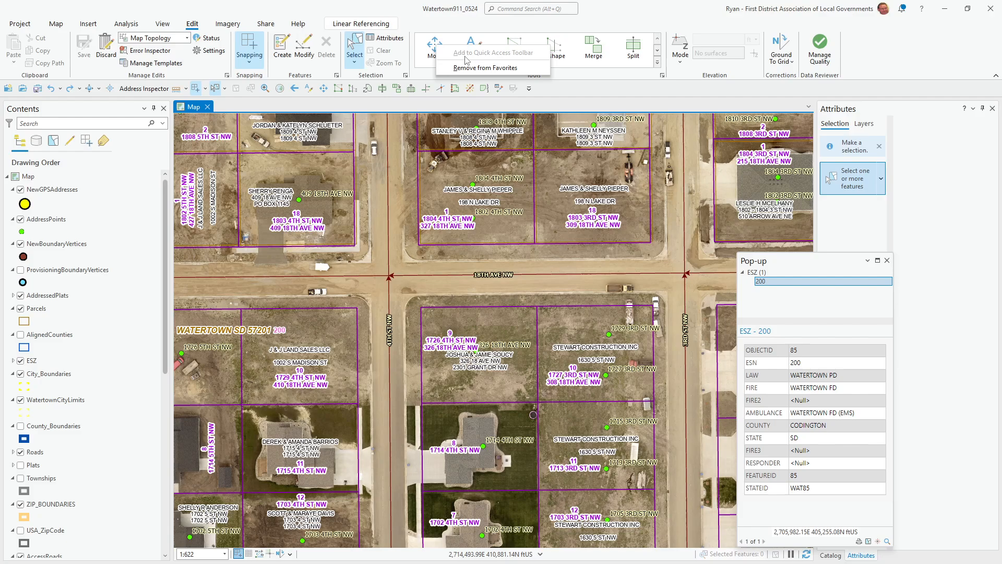
left_click(299, 23)
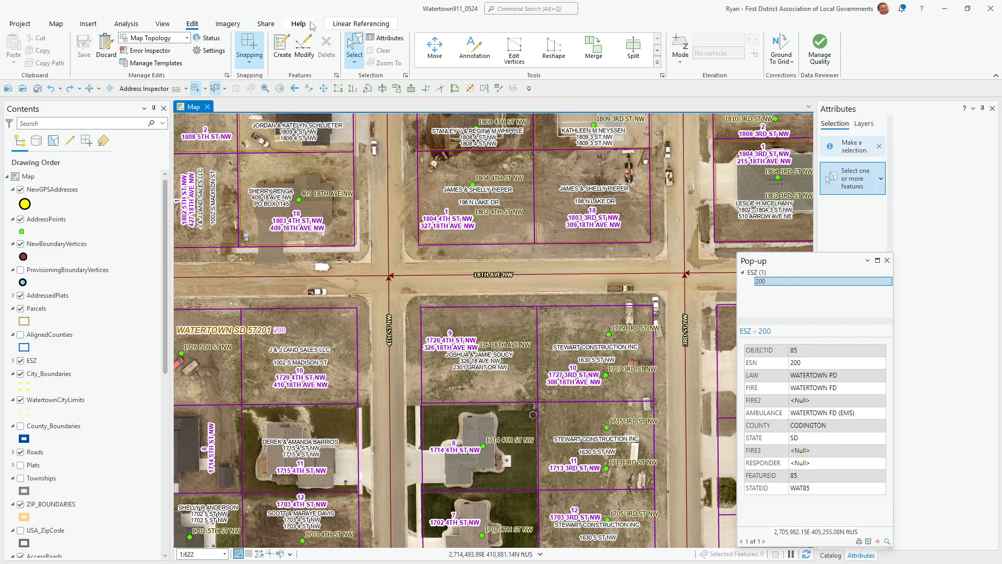
left_click(299, 24)
left_click(55, 23)
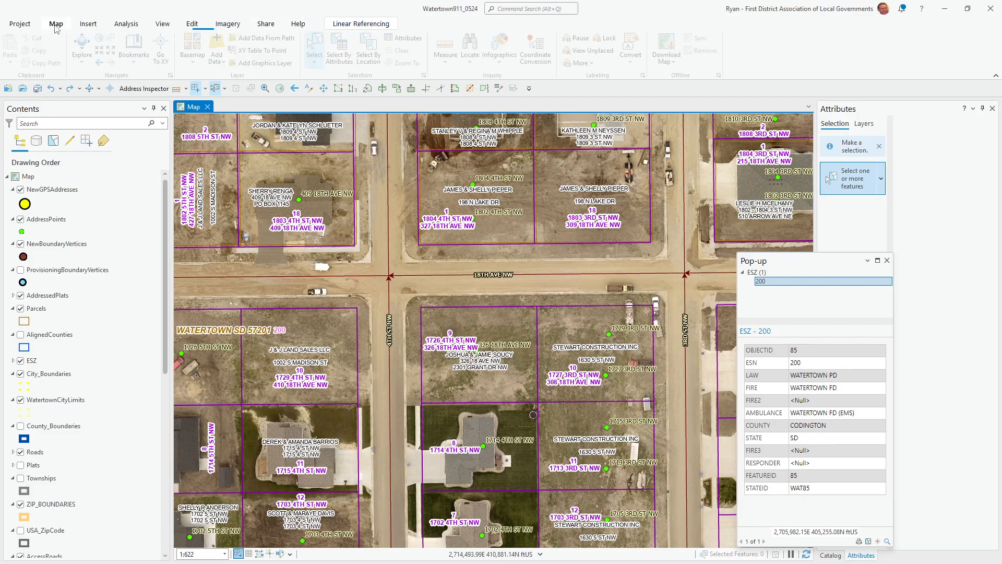
left_click(192, 23)
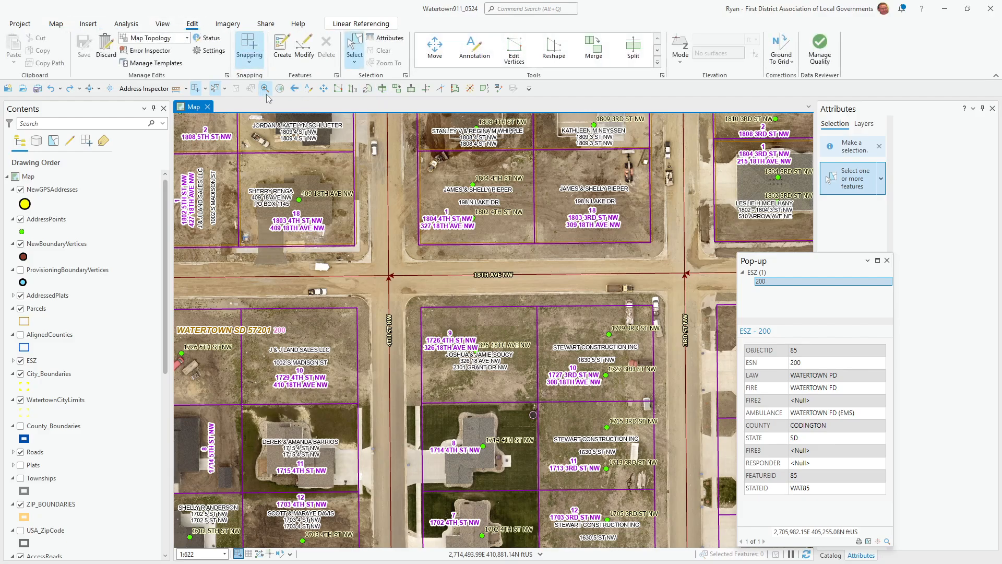
- Copy the toolbar command's ID again and open the Customize the Ribbon options
right_click(324, 89)
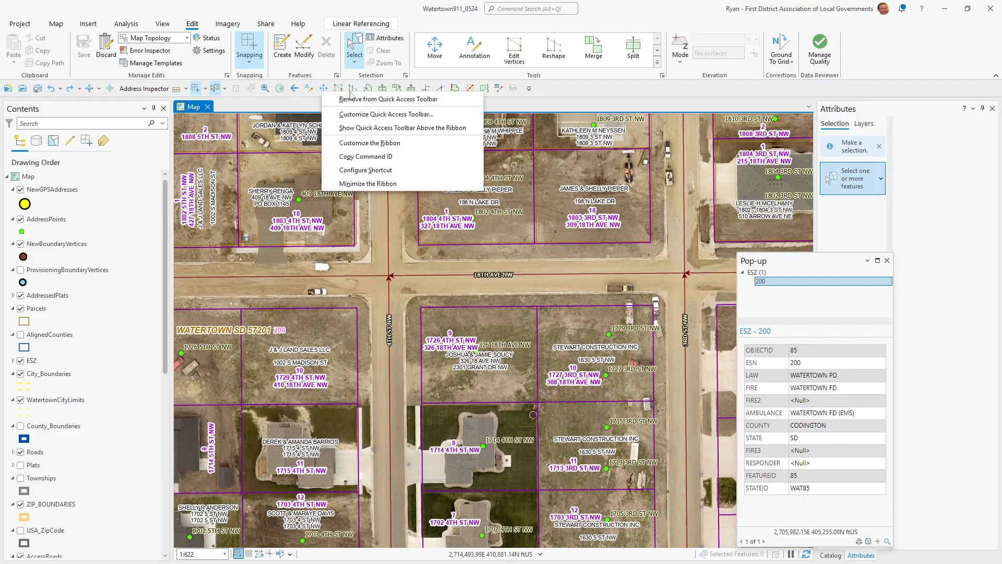
left_click(354, 161)
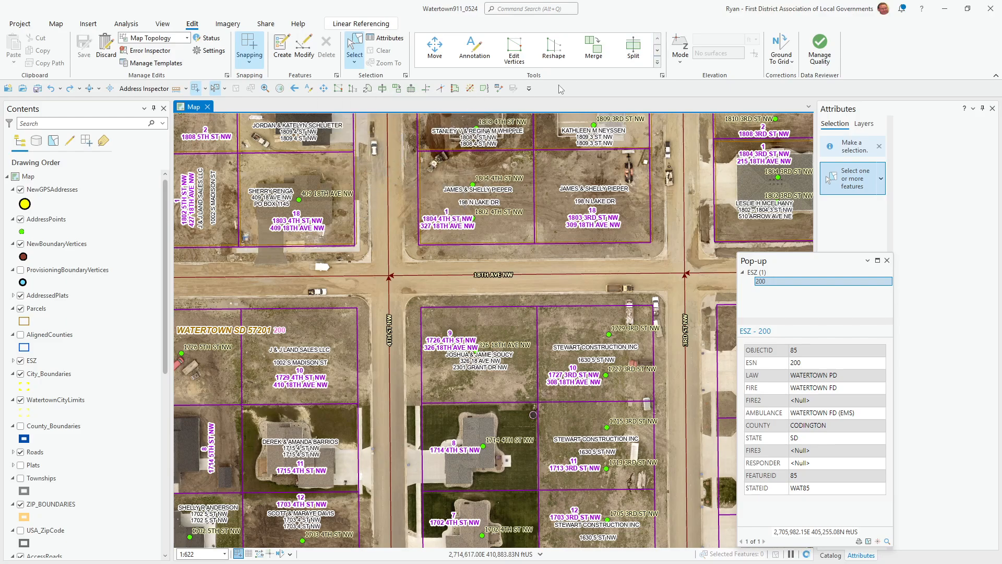
left_click(529, 88)
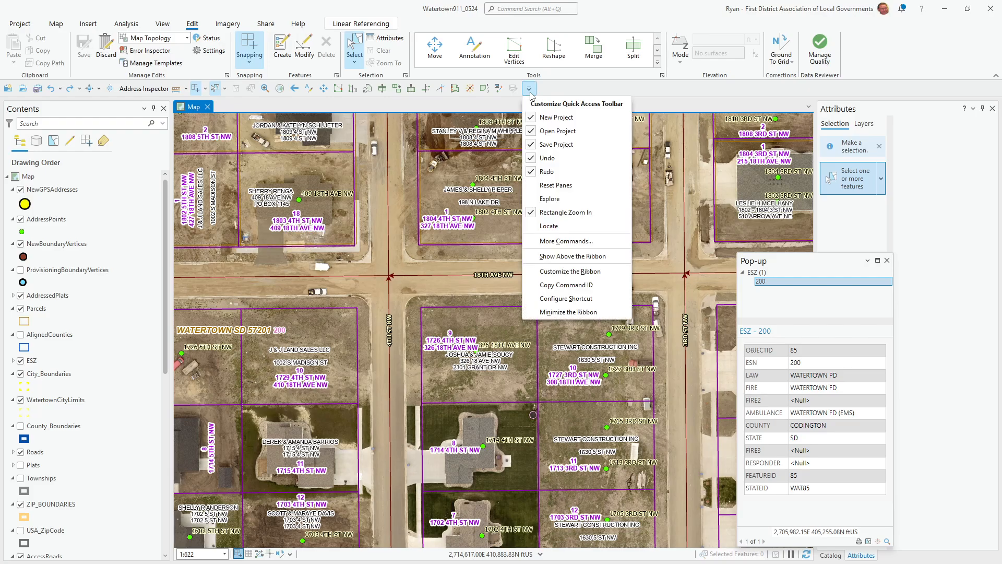
left_click(559, 271)
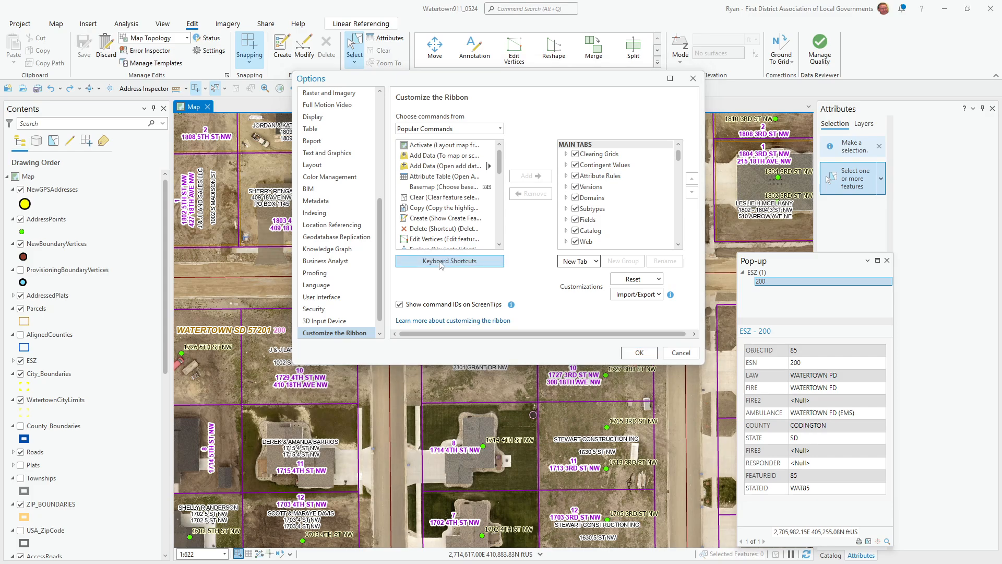
- Start a new keyboard shortcut and search for the pasted esri_editing_EditVerticesMove command ID
left_click(440, 265)
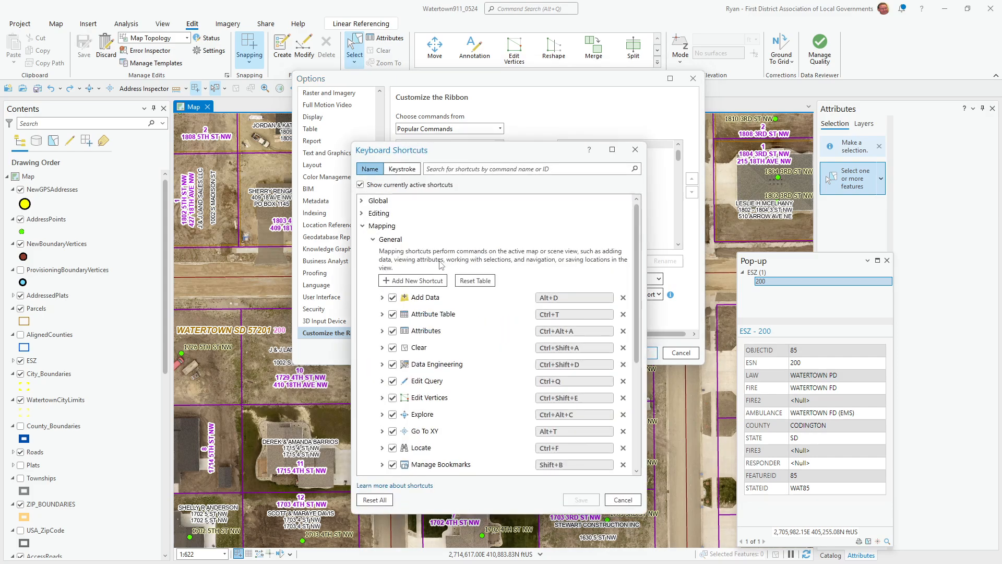
left_click(413, 281)
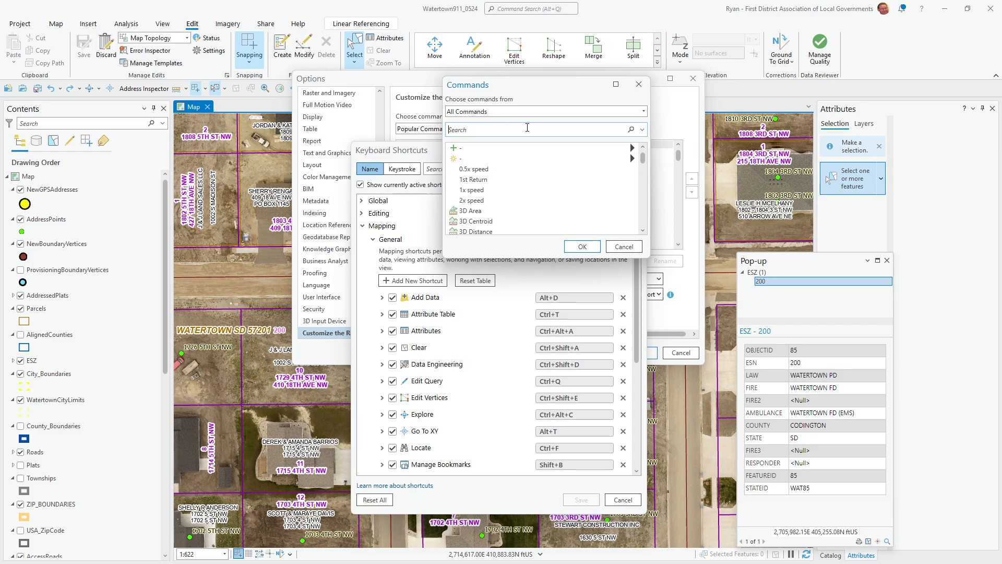
left_click(527, 128)
key("ctrl+v")
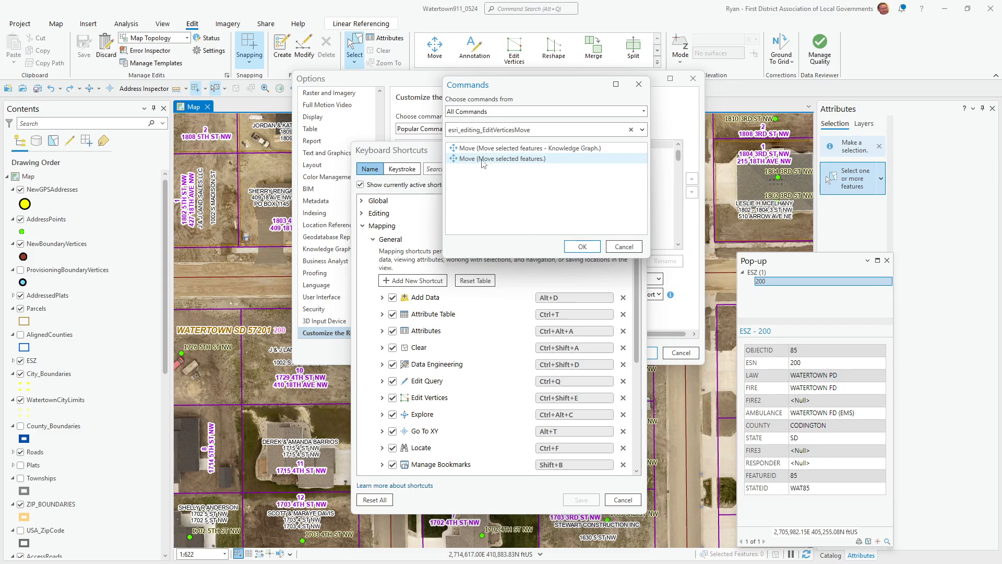
- Pick the Move command, confirm its Ctrl+Shift+M shortcut, then cancel both dialogs unsaved
left_click(486, 161)
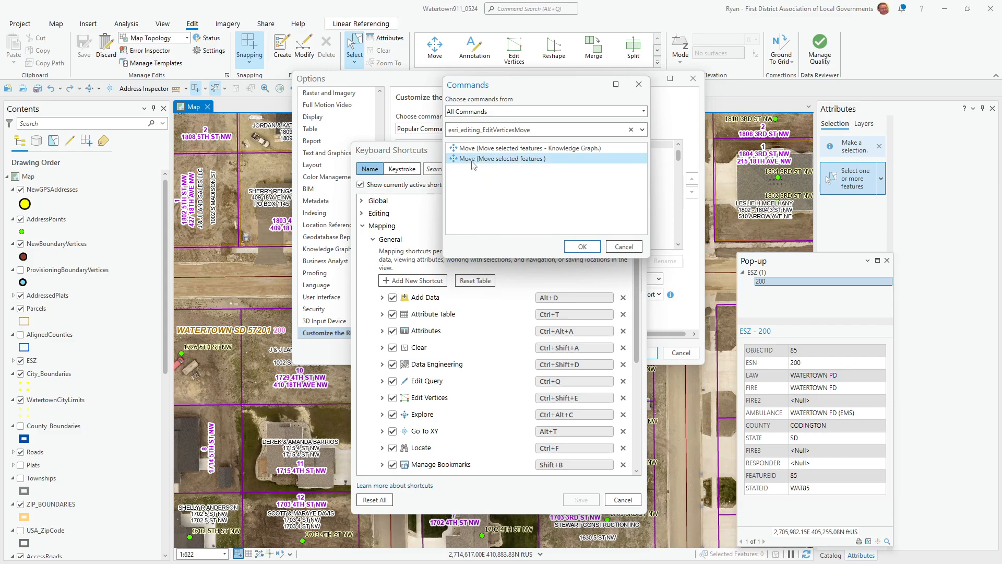
left_click(582, 246)
key("ctrl+shift+m")
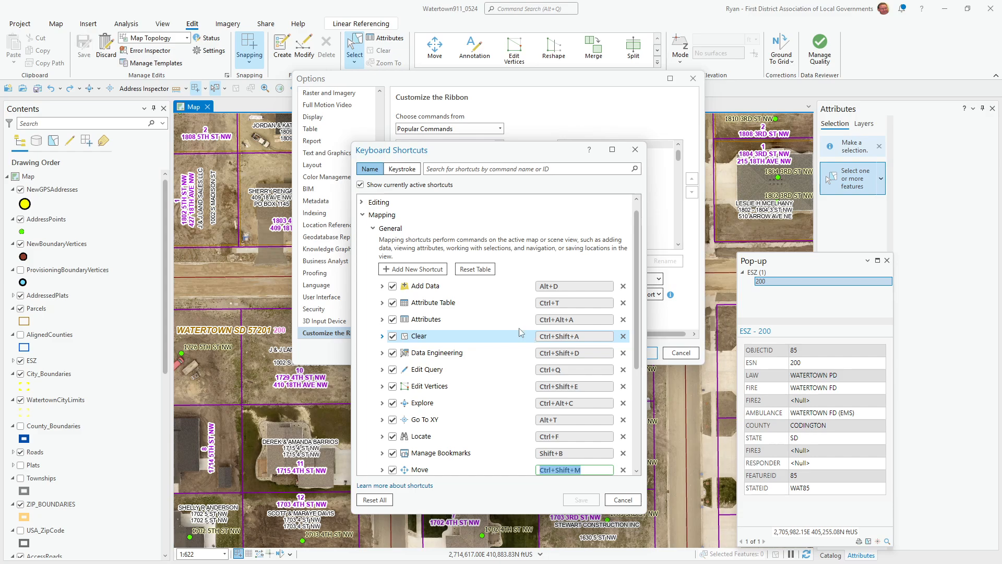
scroll(468, 380, "down", 3)
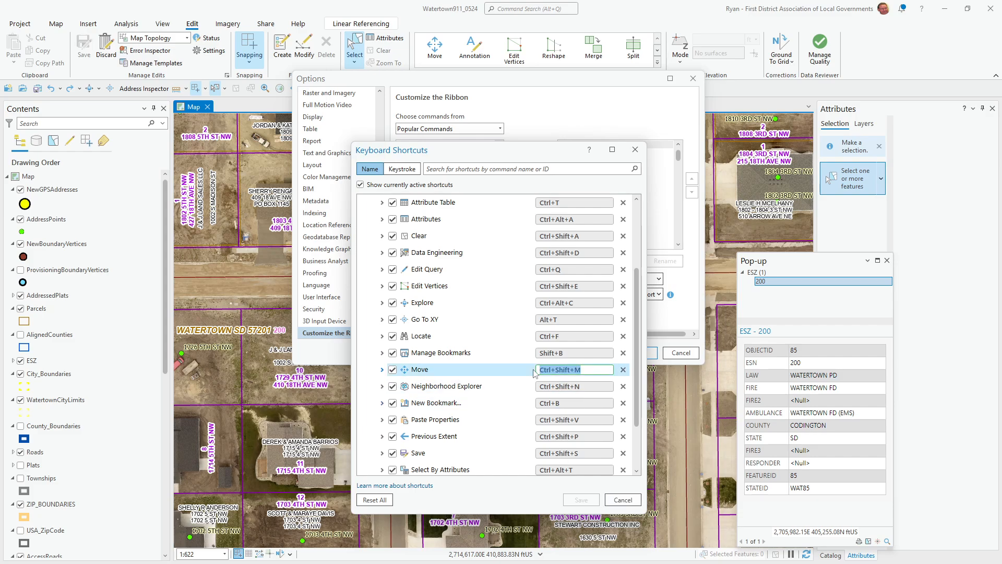
left_click(622, 499)
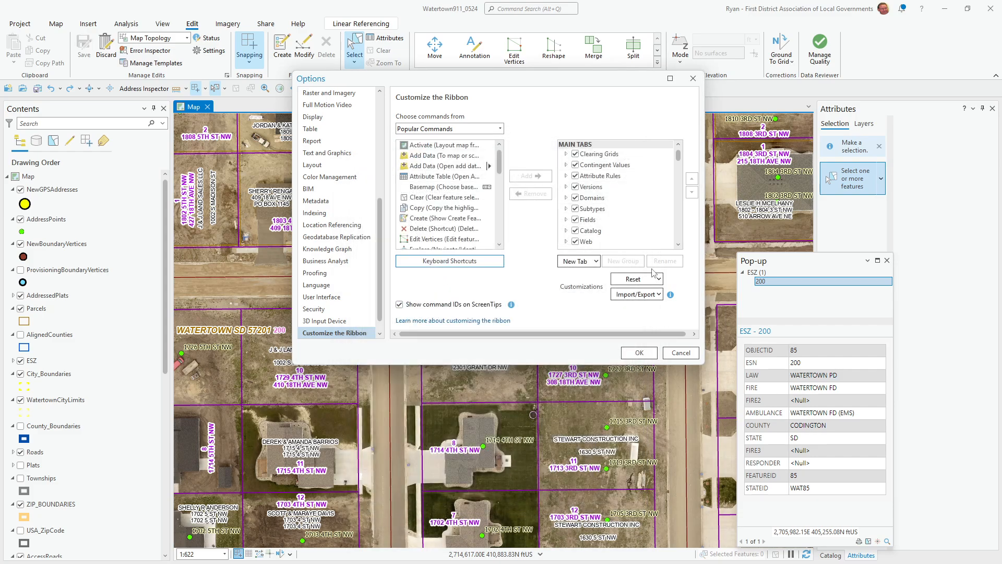
left_click(680, 354)
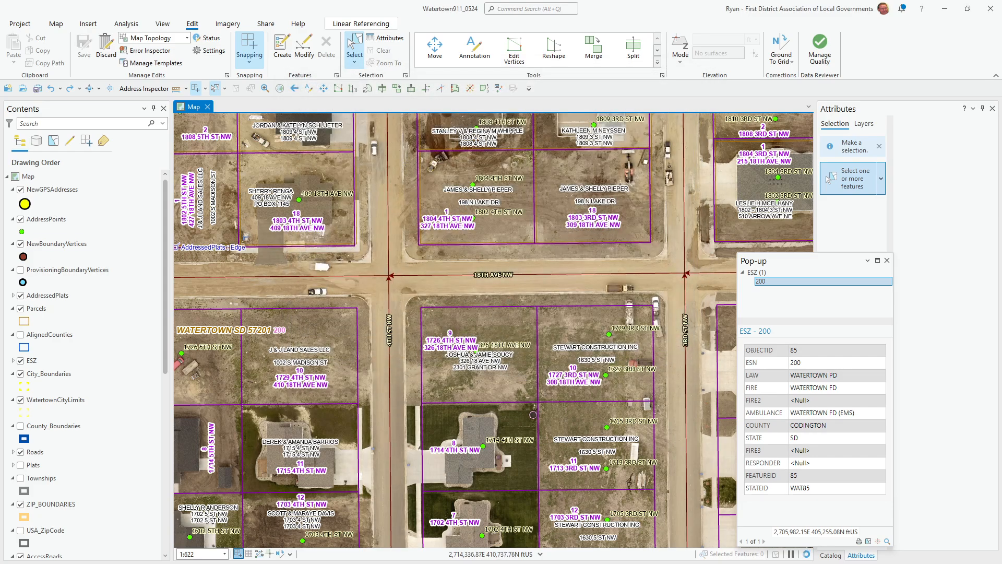
- In G HUB, create a new no-repeat macro named MOVE2
key("alt+Tab")
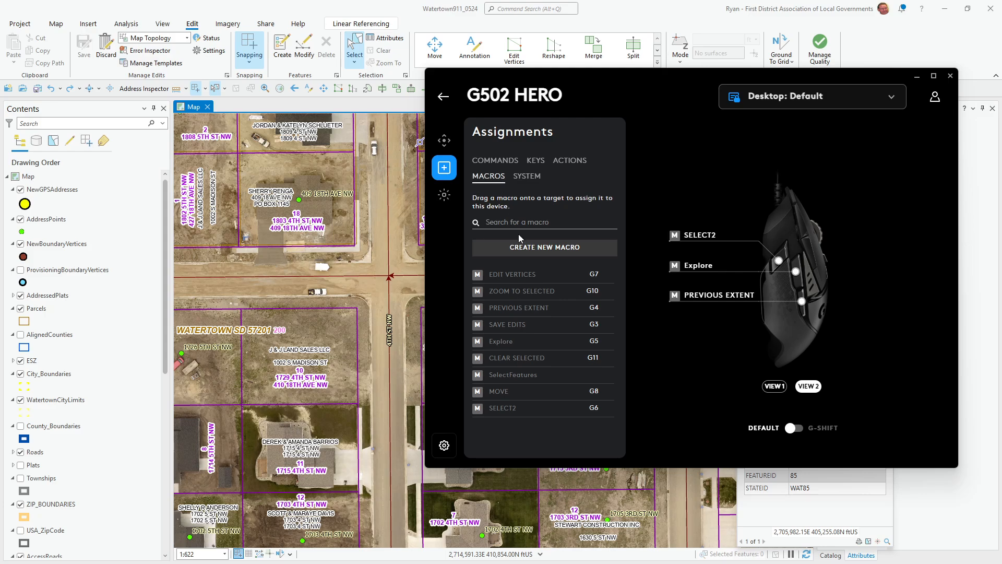
left_click(516, 249)
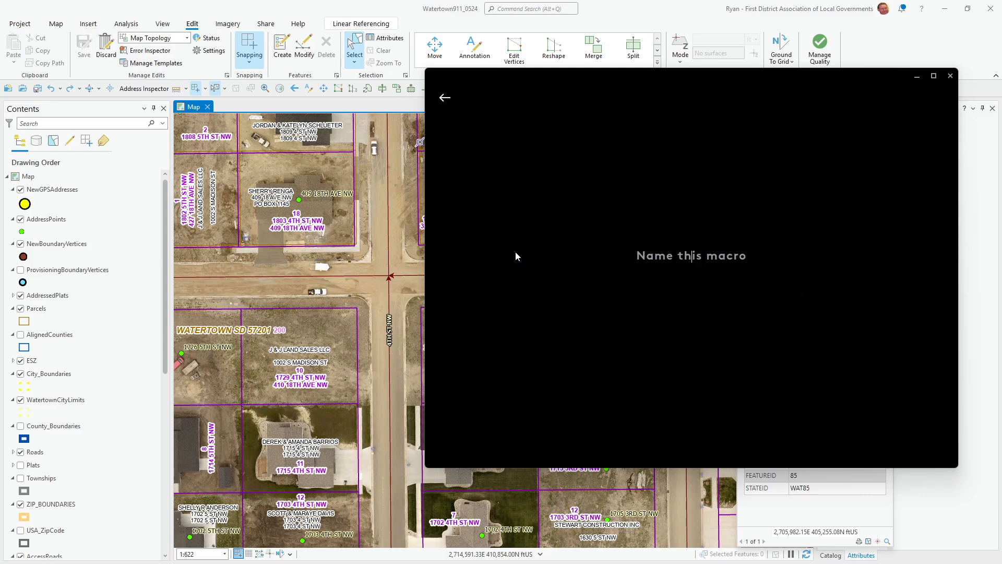
type("move2")
key("Return")
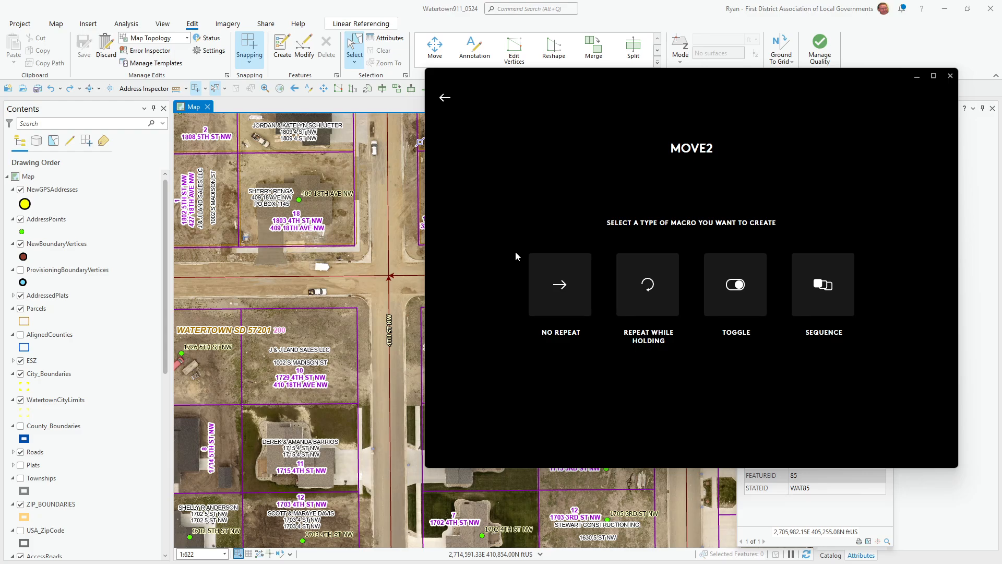
left_click(567, 291)
- Record Ctrl+Shift+M into MOVE2, save it, and assign it to the G8 button
left_click(519, 317)
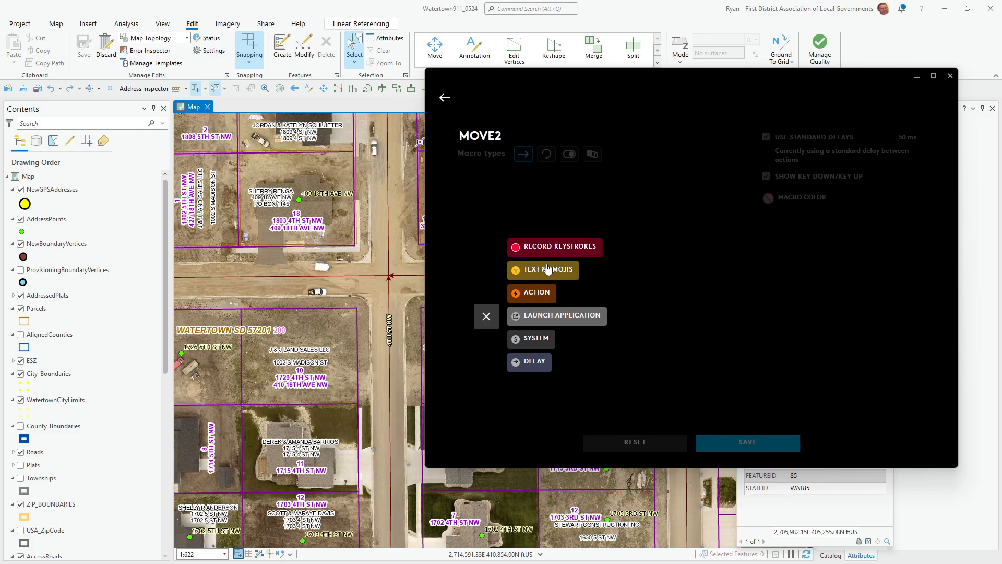
left_click(548, 246)
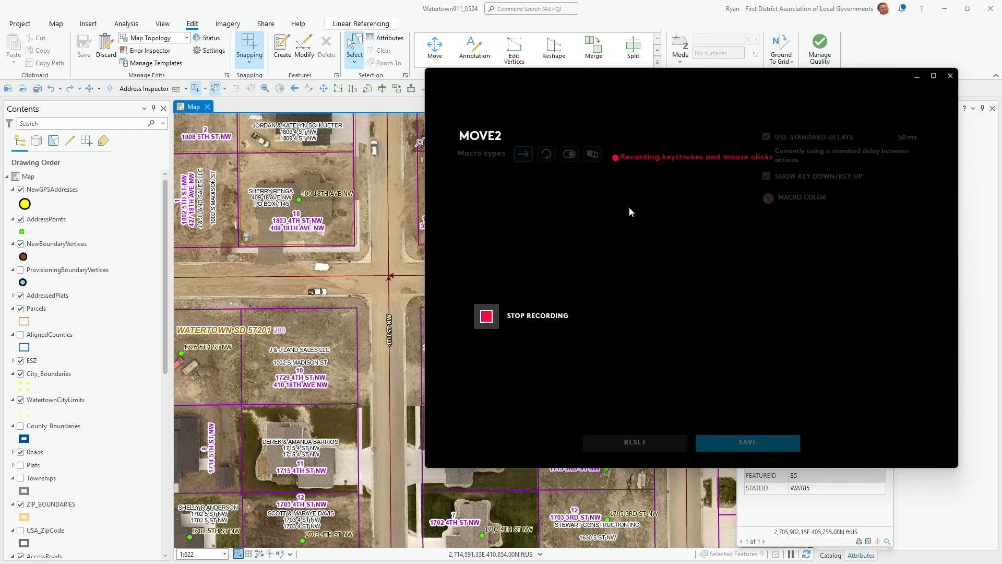
key("ctrl+shift+m")
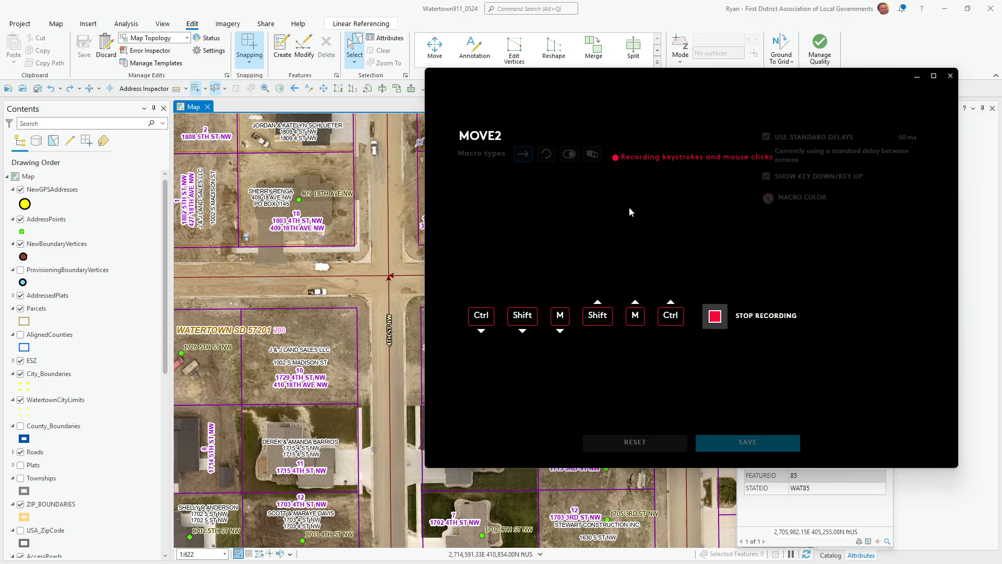
left_click(714, 315)
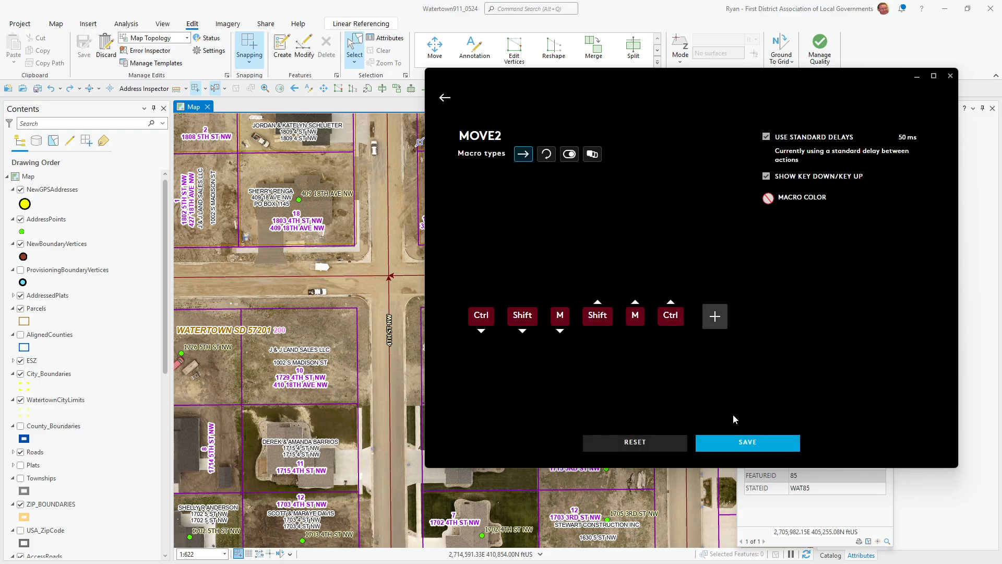
left_click(743, 442)
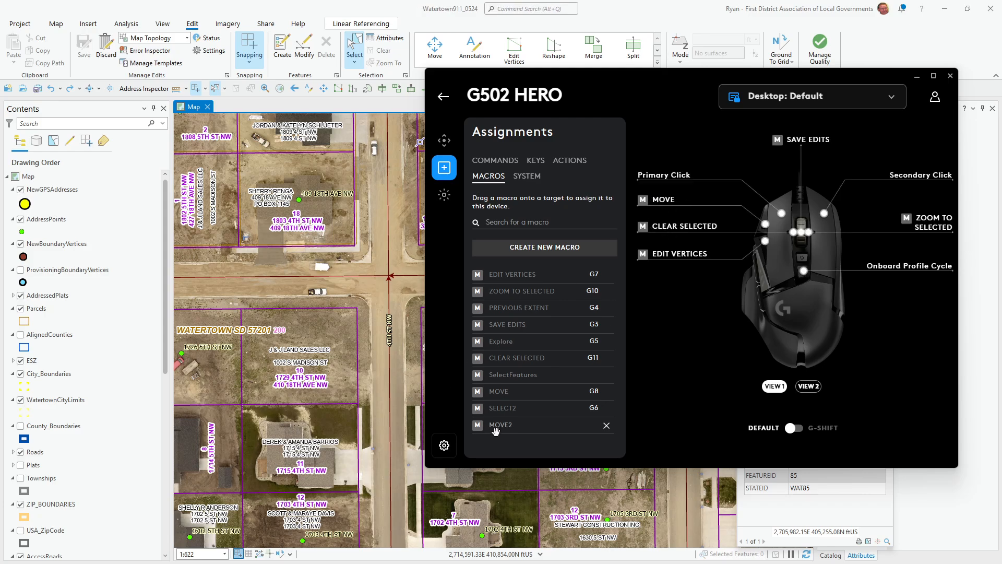
left_click_drag(496, 425, 652, 204)
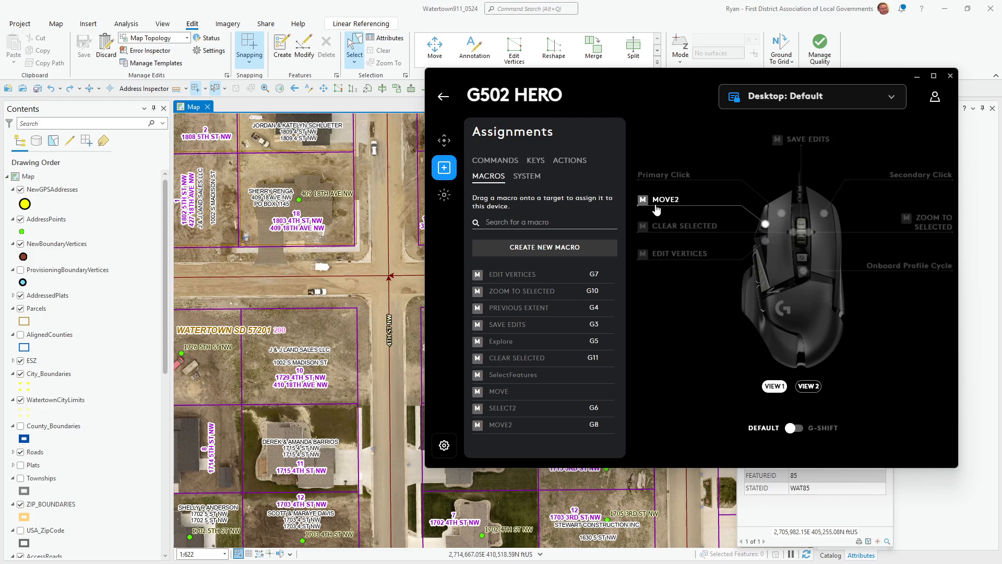
left_click(258, 5)
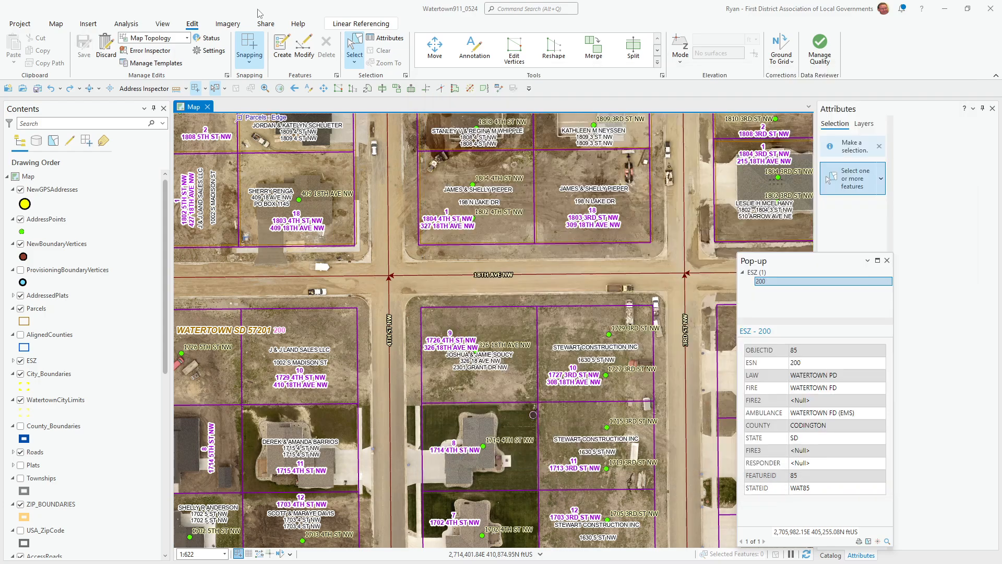
left_click(215, 89)
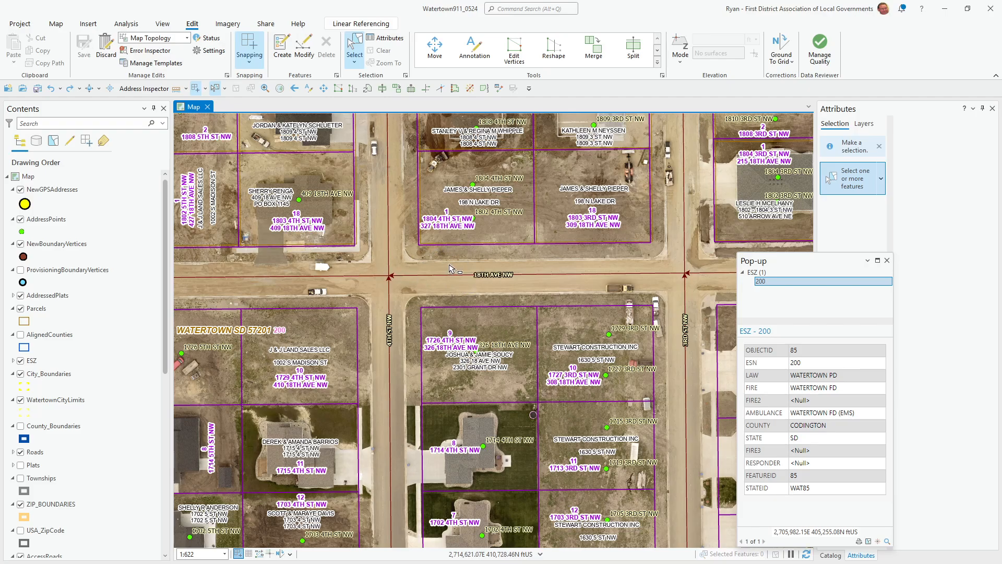
scroll(449, 269, "up", 3)
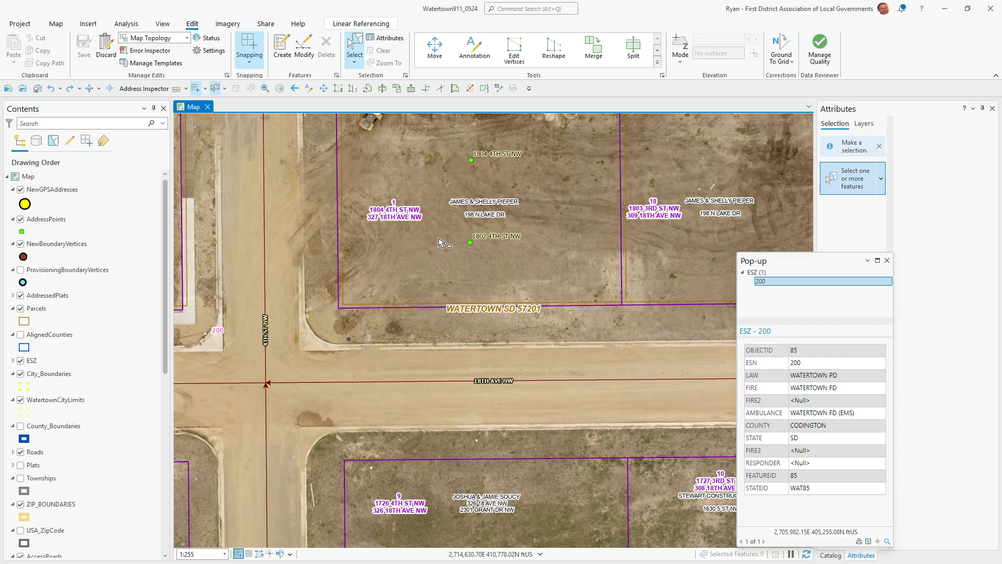
key("Escape")
key("m")
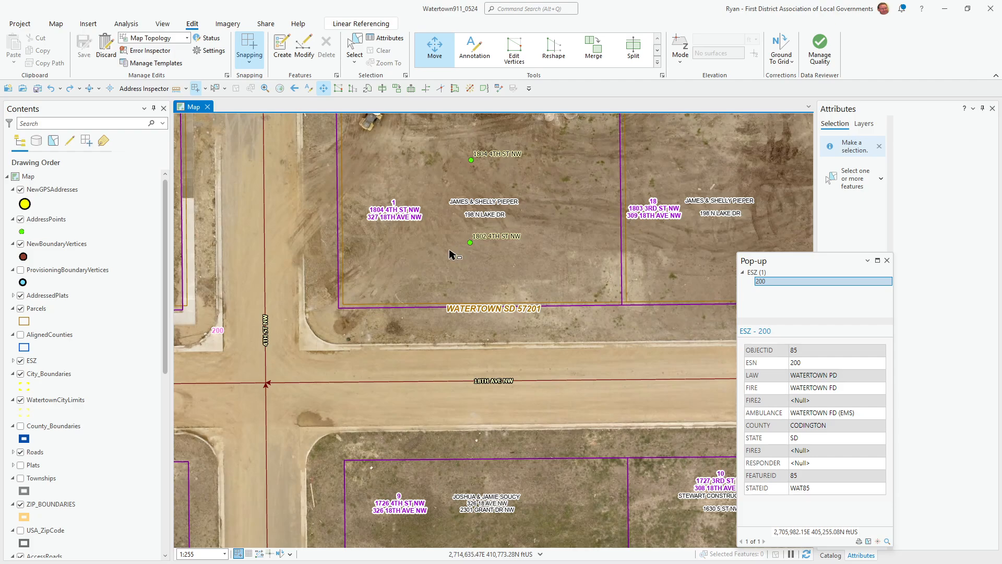
left_click_drag(456, 233, 527, 274)
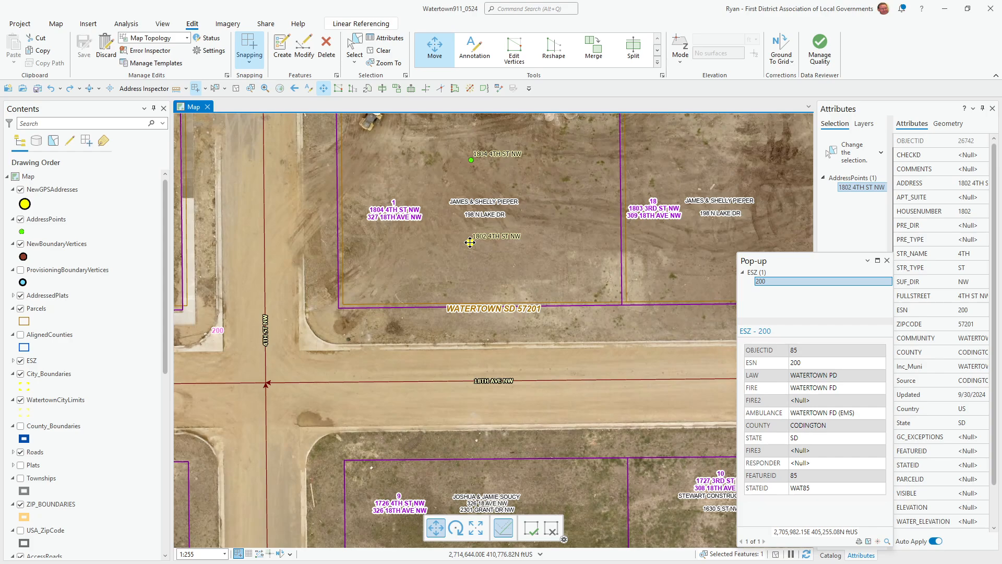
left_click_drag(470, 242, 547, 275)
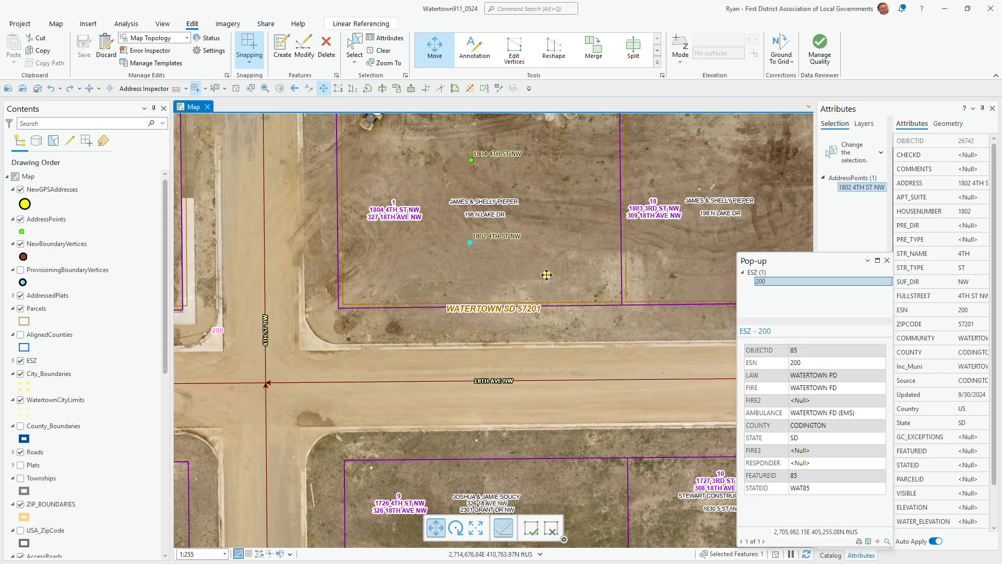
left_click(511, 350)
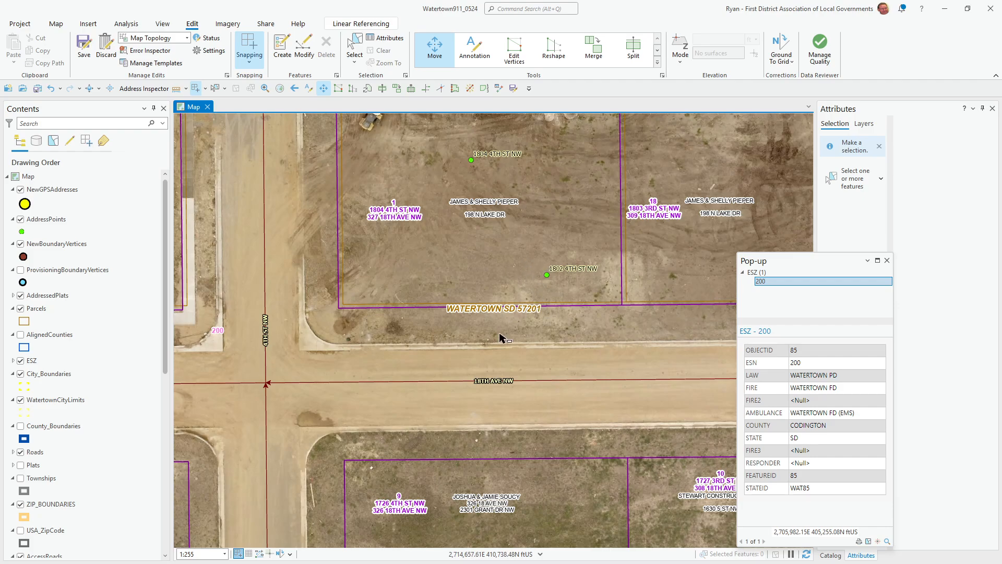
- Restore the previous map extent, undo the point move, and switch to G HUB
left_click(295, 88)
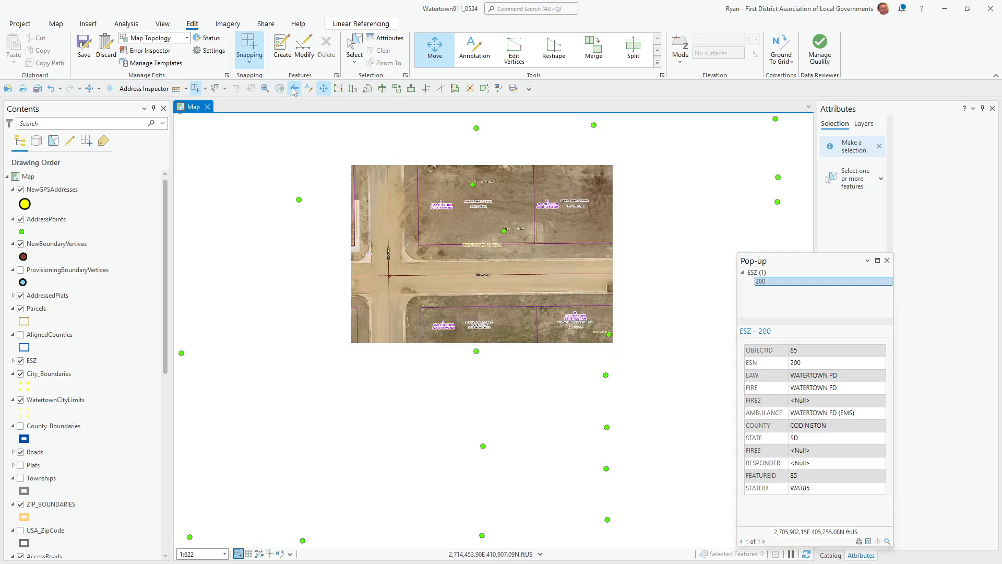
left_click(50, 88)
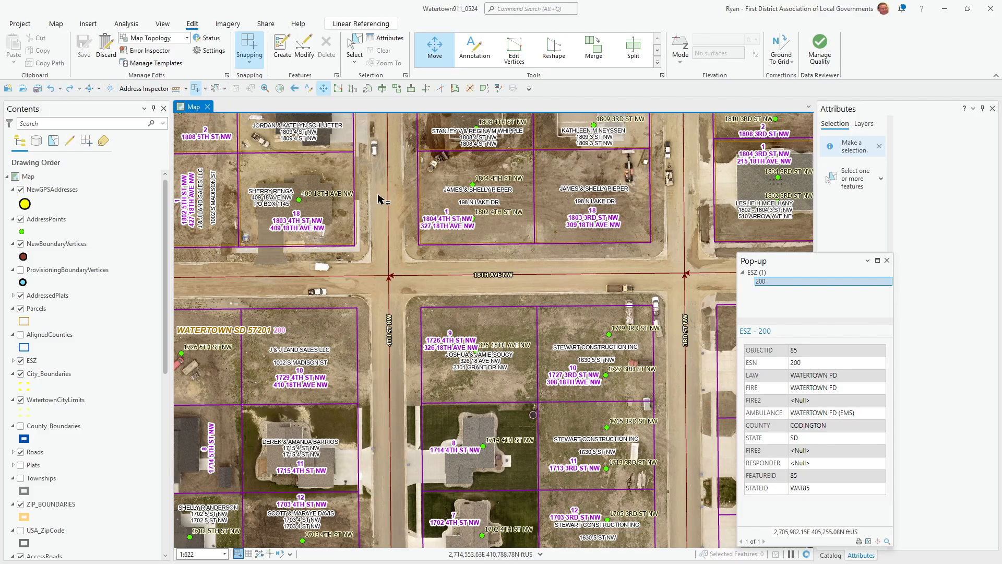
scroll(459, 211, "up", 2)
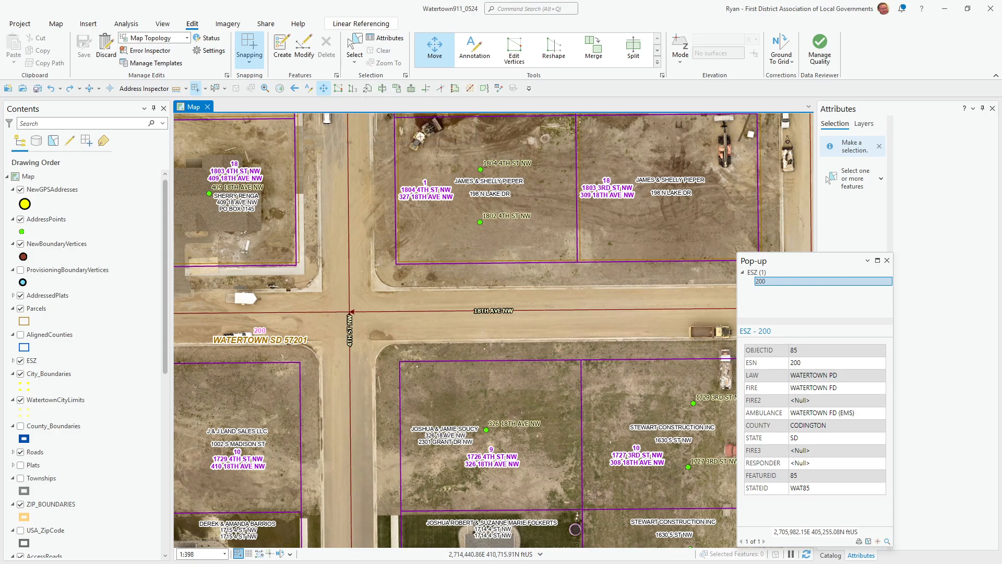
key("alt+Tab")
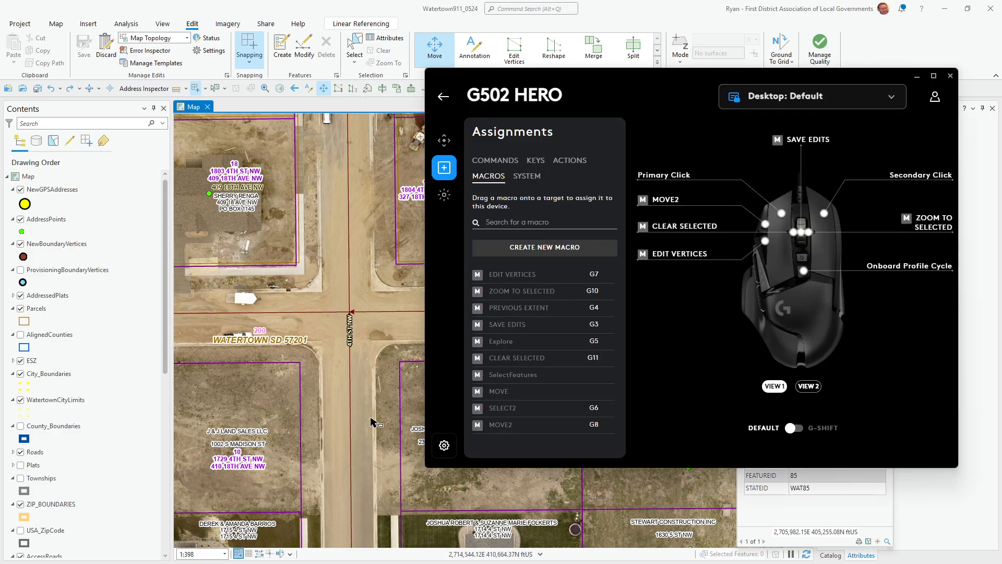
- Create a No Repeat macro named CSF and start recording keystrokes
left_click(522, 249)
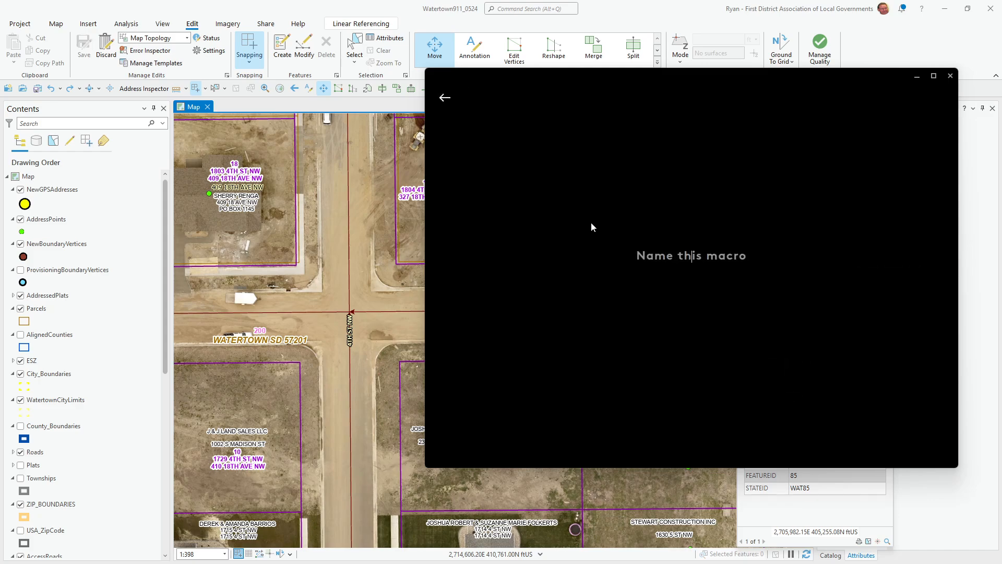
type("C")
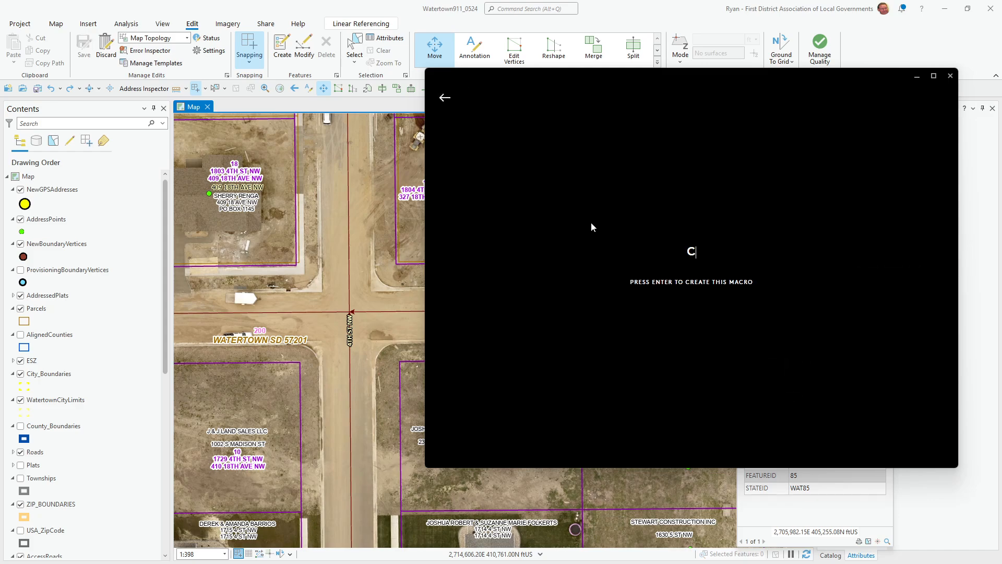
type("SF")
key("Return")
left_click(551, 281)
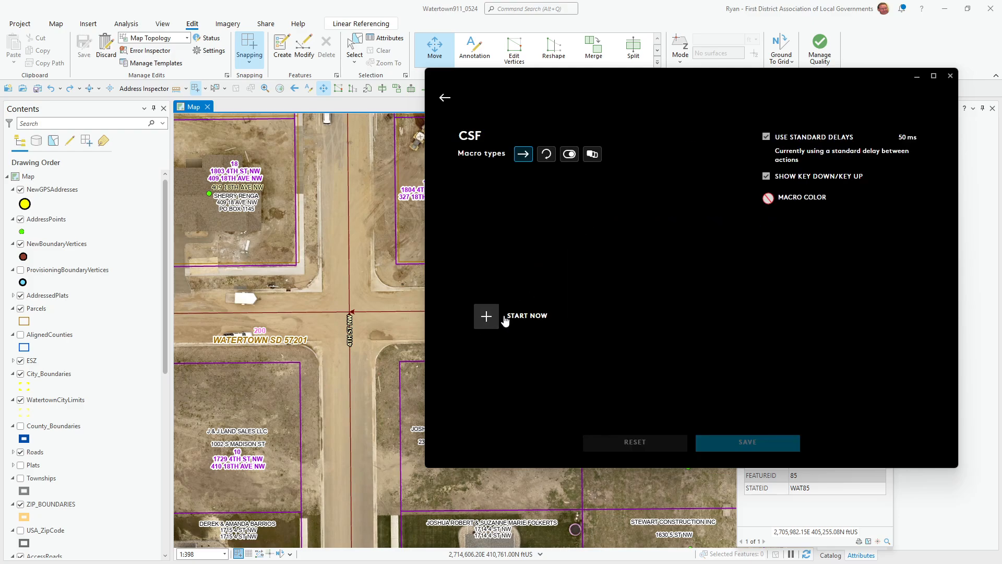
left_click(487, 316)
left_click(487, 316)
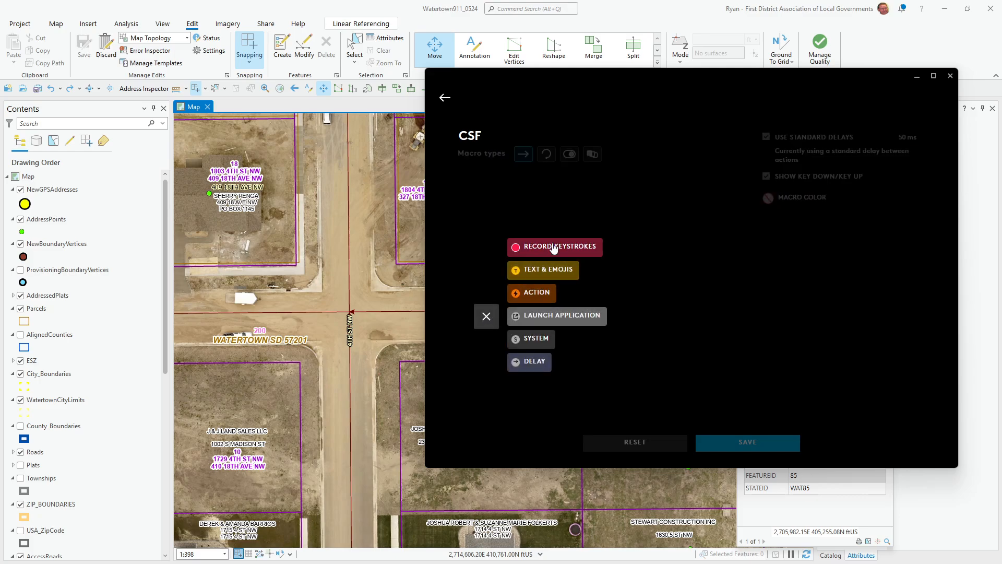
left_click(554, 247)
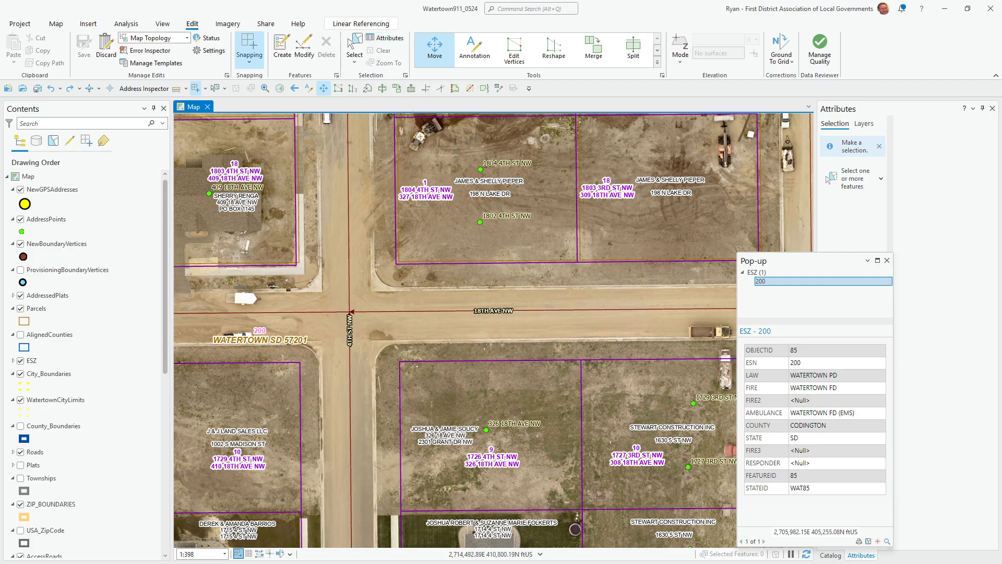
- Record a first Ctrl+Shift+A attempt, then clear the recorded steps to redo it
key("alt+Tab")
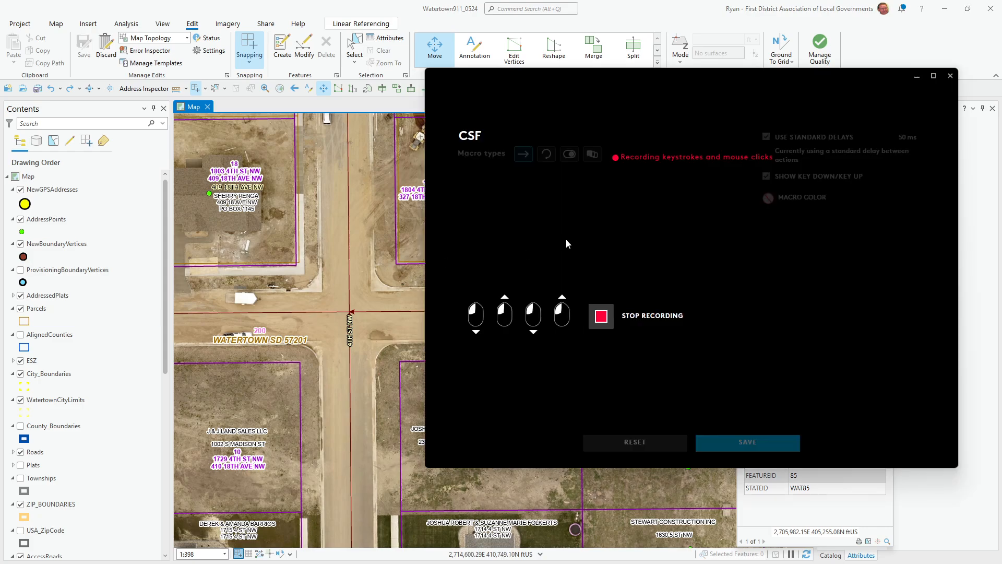
key("ctrl")
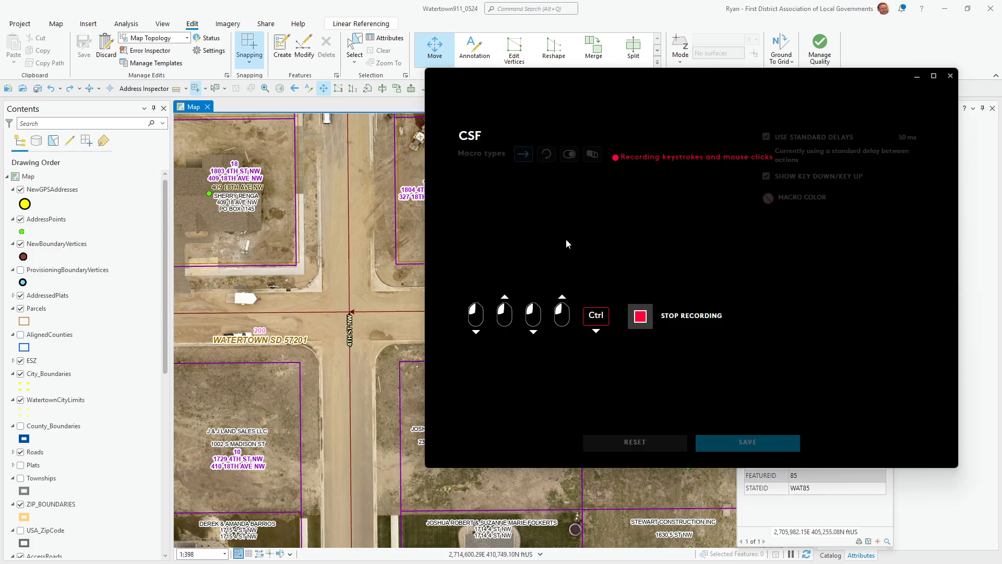
key("shift")
key("ctrl+shift+a")
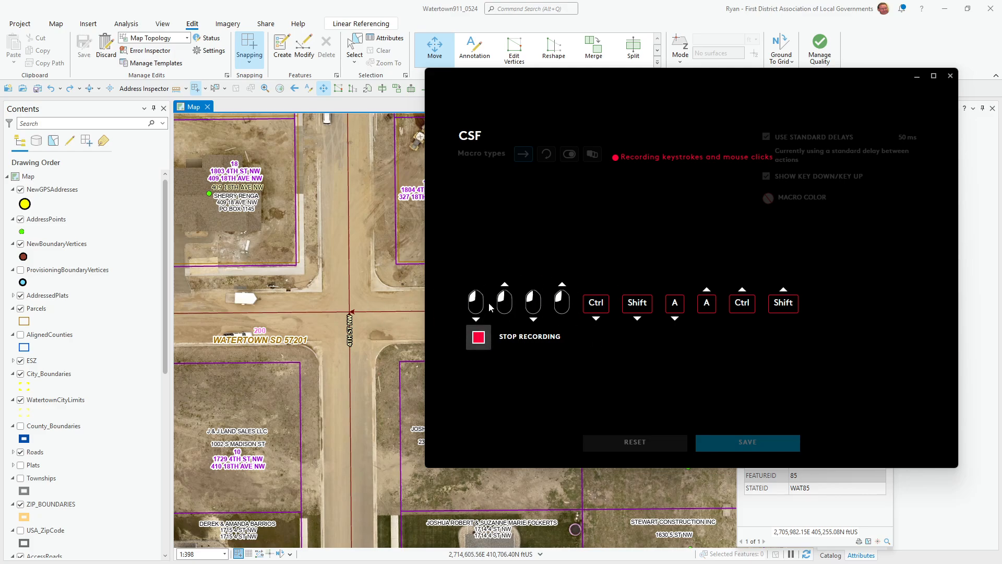
left_click(635, 442)
left_click(633, 443)
left_click(522, 343)
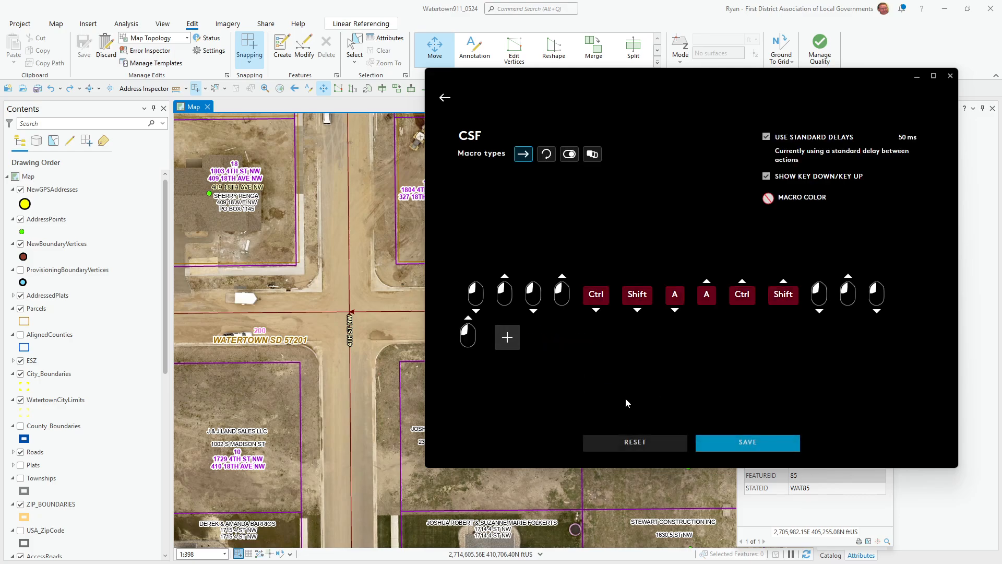
left_click(635, 443)
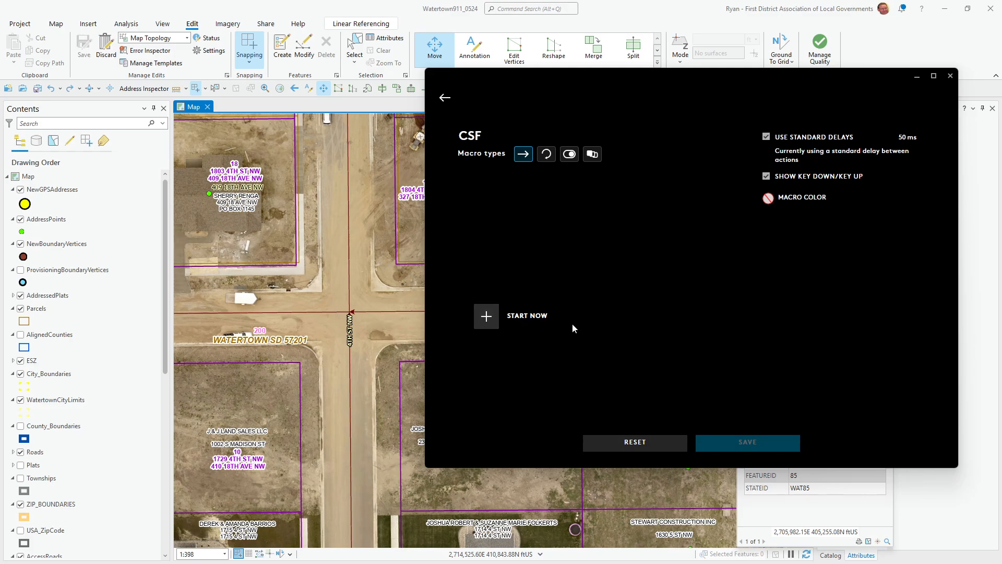
- Re-record Ctrl+Shift+A cleanly, save CSF, and assign it in place of CLEAR SELECTED on G11
left_click(518, 317)
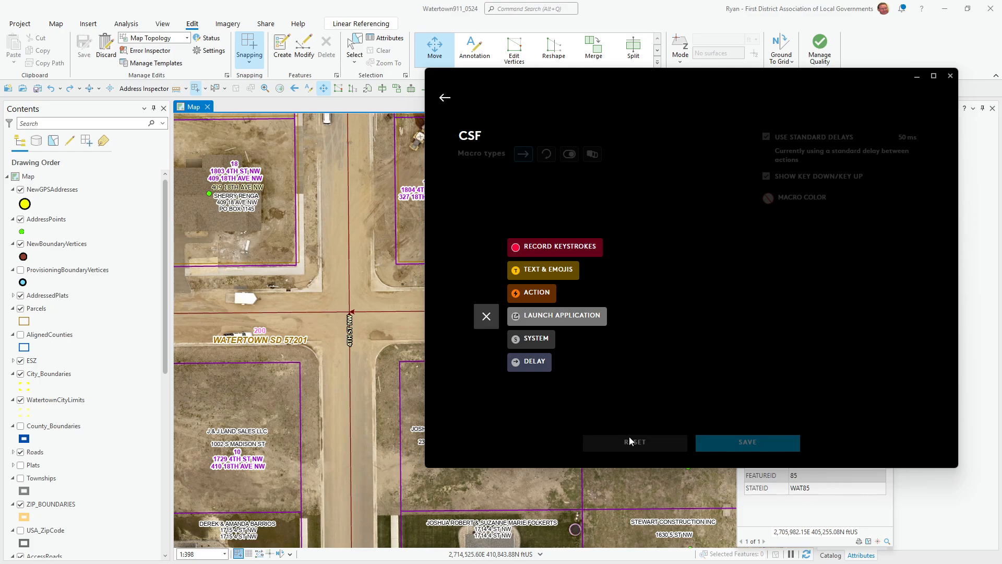
left_click(555, 246)
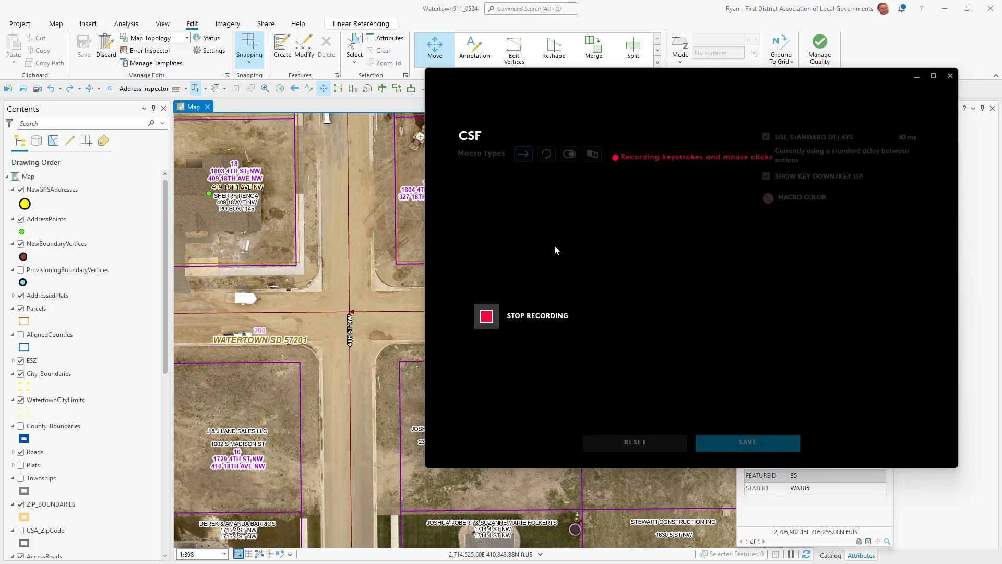
key("ctrl+shift+a")
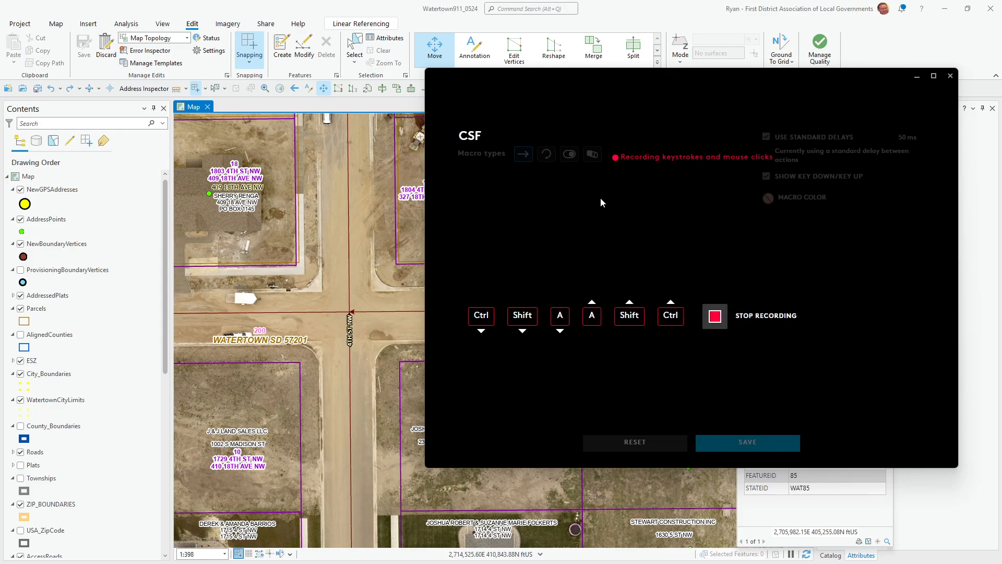
left_click(728, 317)
left_click(726, 444)
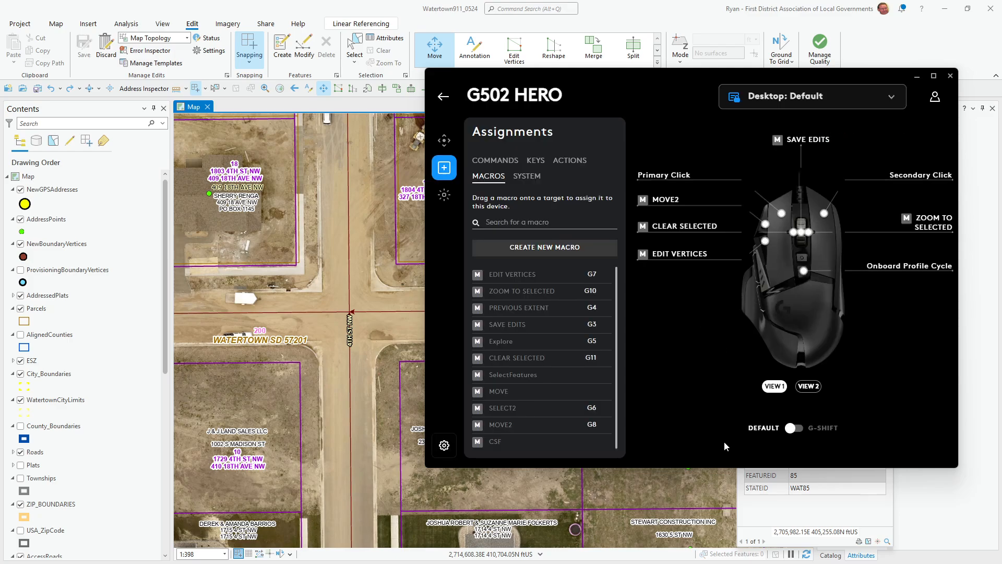
left_click_drag(491, 443, 794, 234)
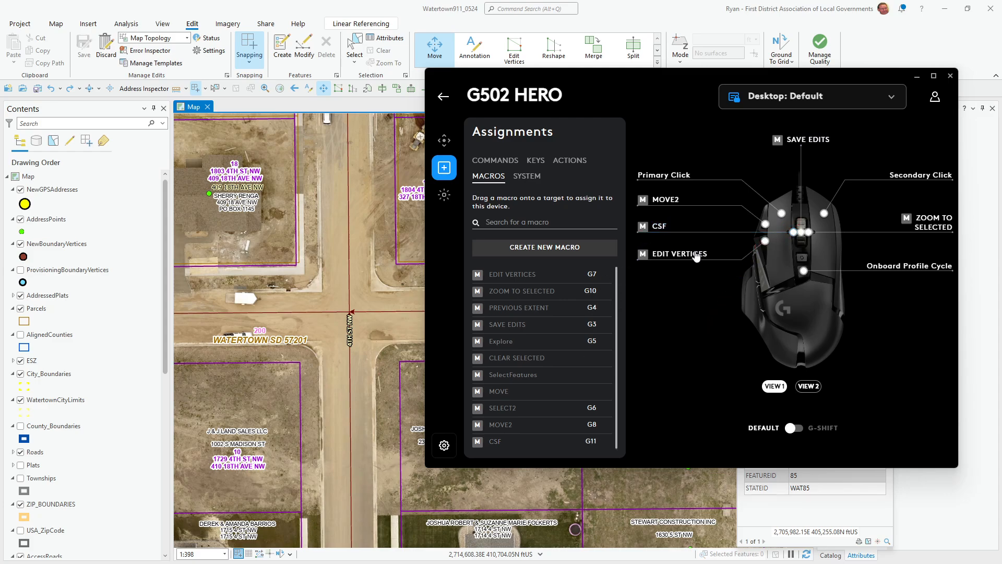
left_click(268, 3)
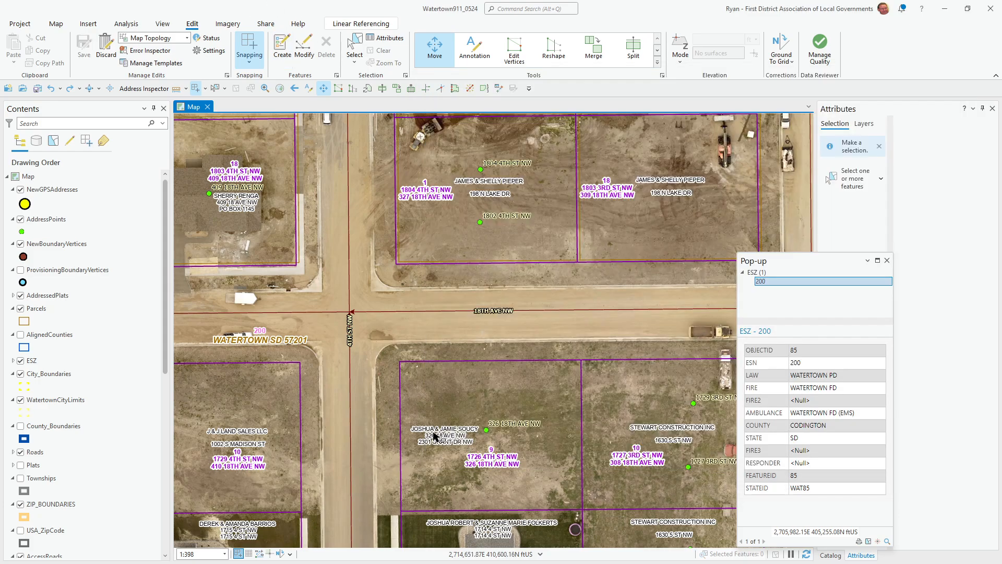
- Box-select intersection roads, then roads and address points, clearing each with CSF; then select 18th Ave NW
left_click_drag(312, 263, 412, 365)
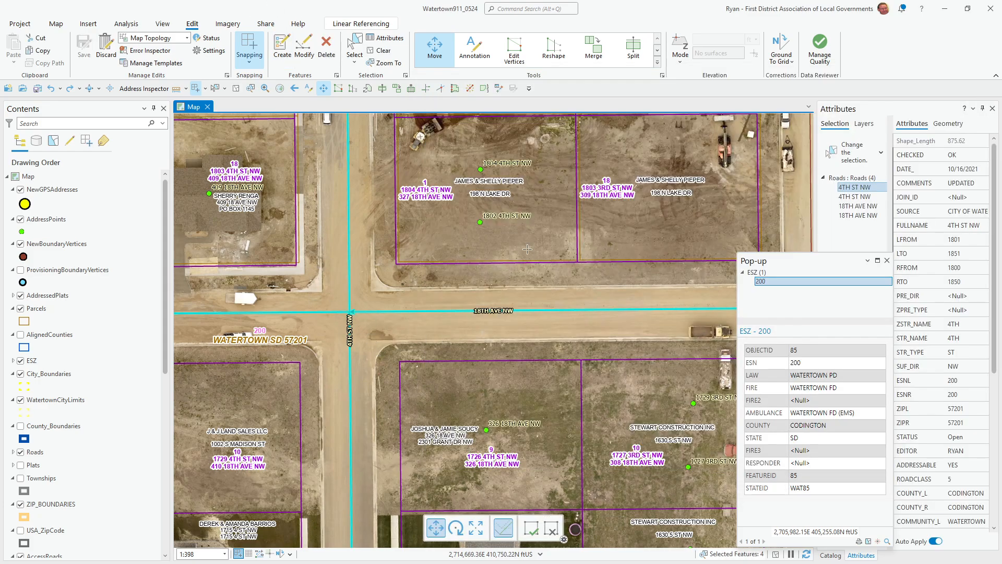
left_click(553, 236)
scroll(382, 290, "down", 3)
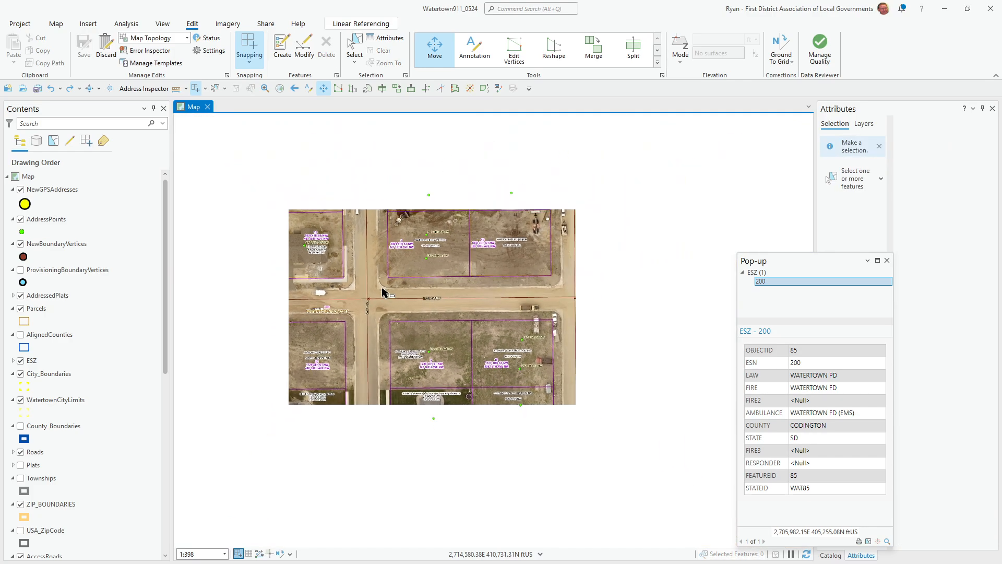
left_click_drag(342, 179, 675, 456)
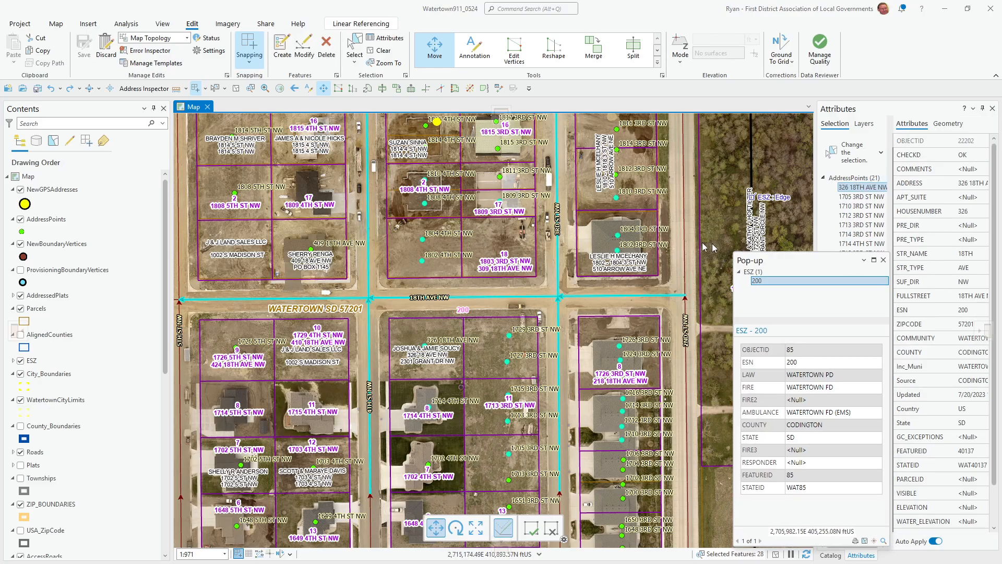
left_click(500, 254)
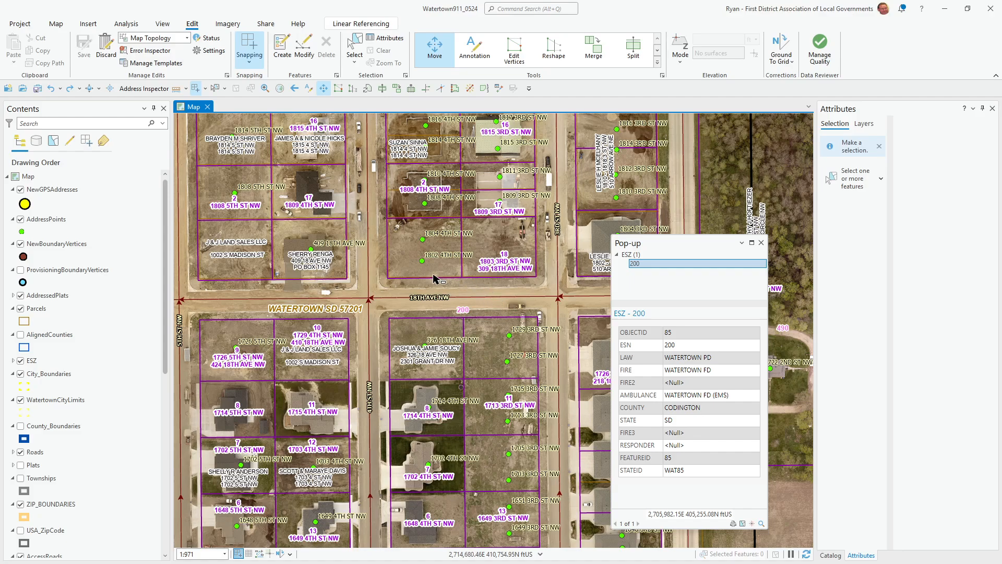
left_click(465, 303)
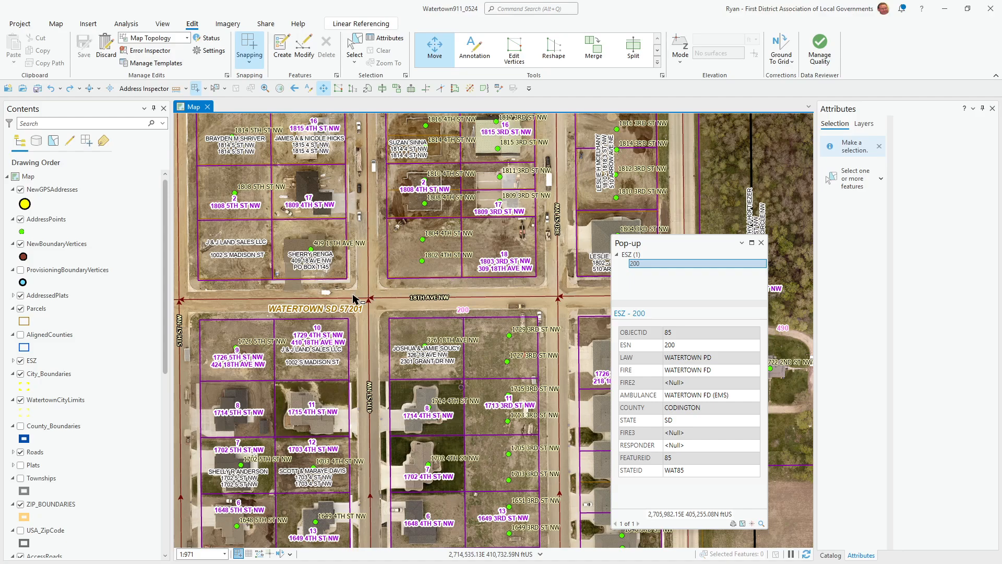
- Copy the save-edits command ID and reach the Keyboard Shortcuts settings
right_click(82, 47)
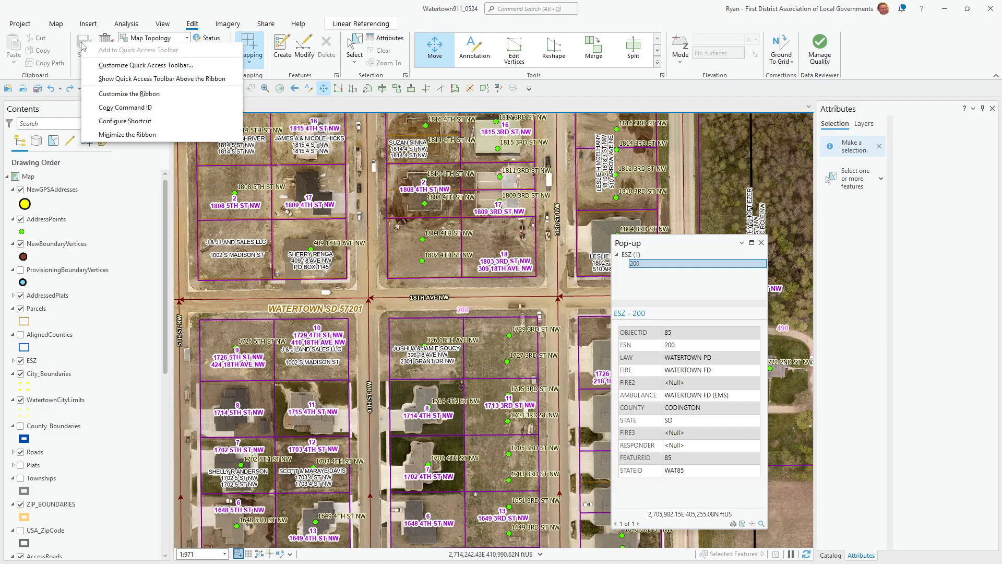
left_click(120, 111)
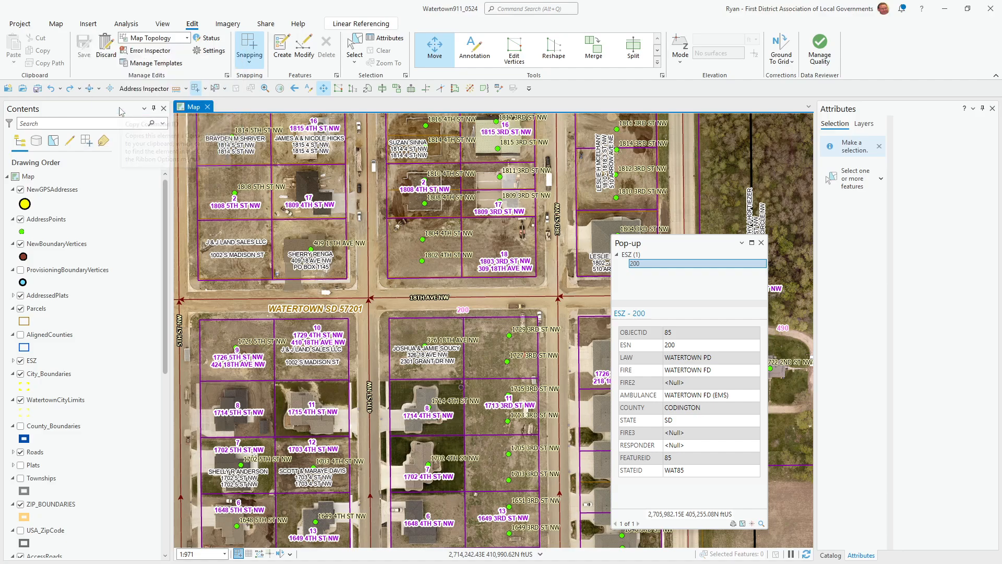
left_click(531, 90)
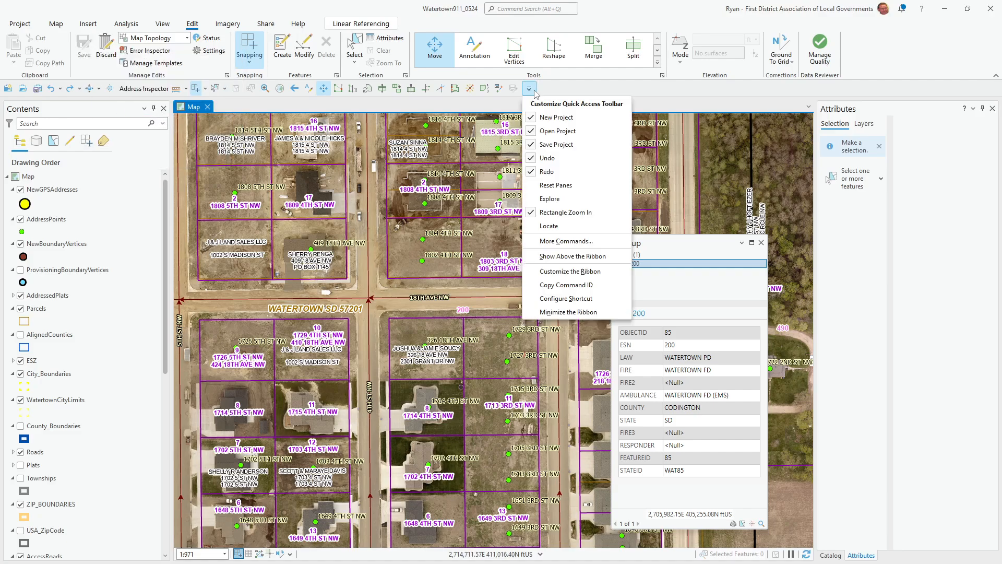
left_click(549, 272)
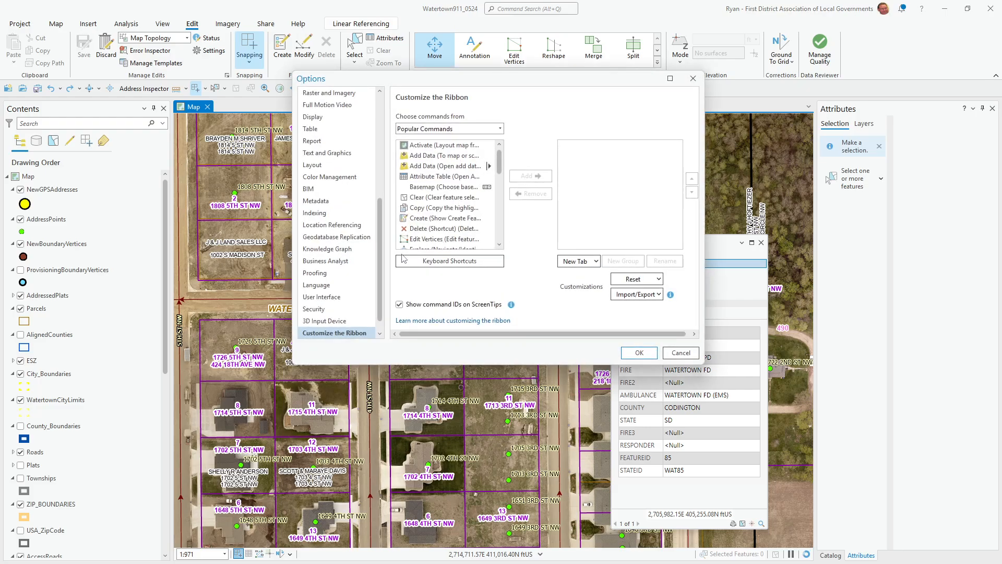
left_click(423, 267)
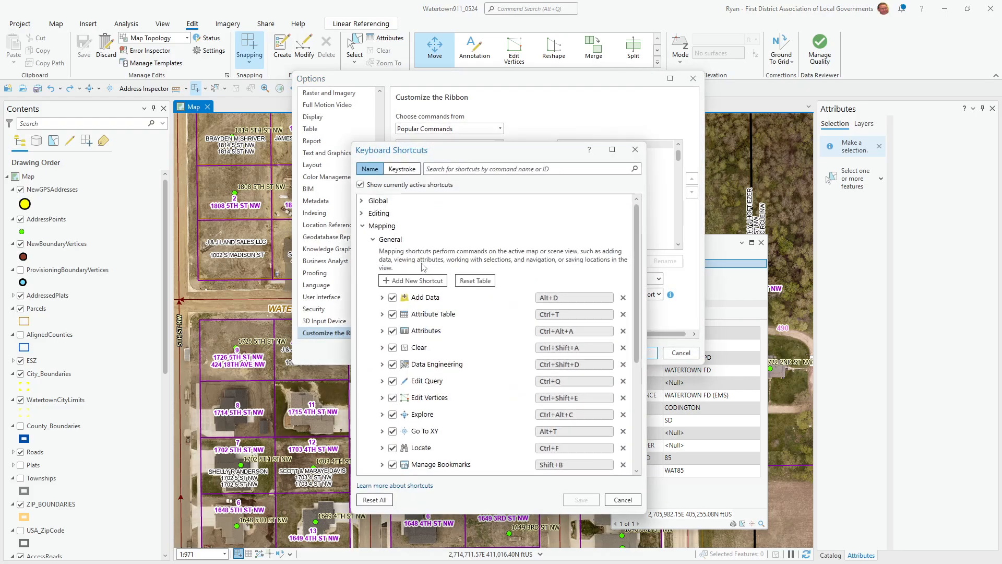
- Find the Save edits command's shortcut, Ctrl+Shift+S, then cancel both dialogs unsaved
left_click(402, 280)
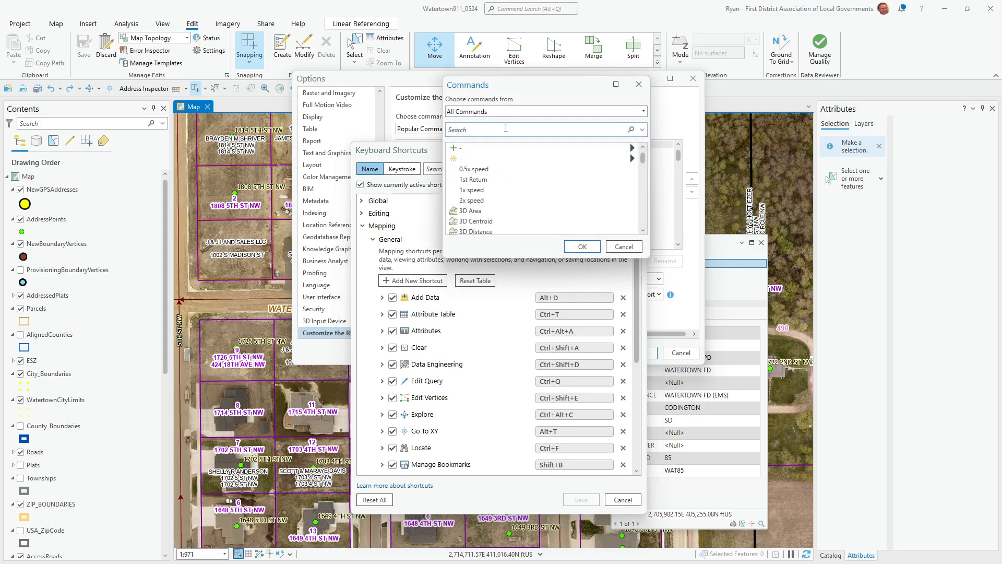
key("ctrl+v")
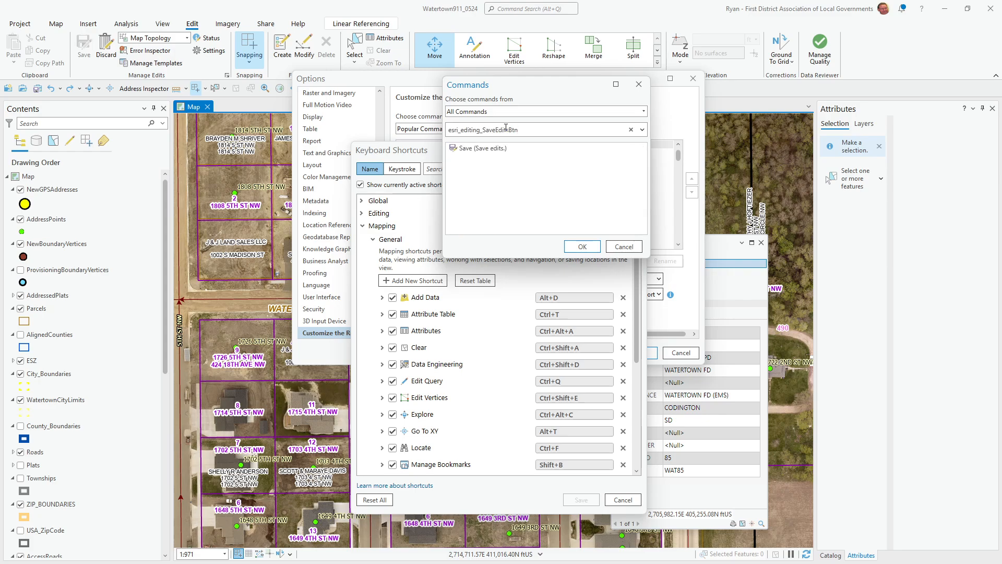
left_click(468, 150)
left_click(582, 246)
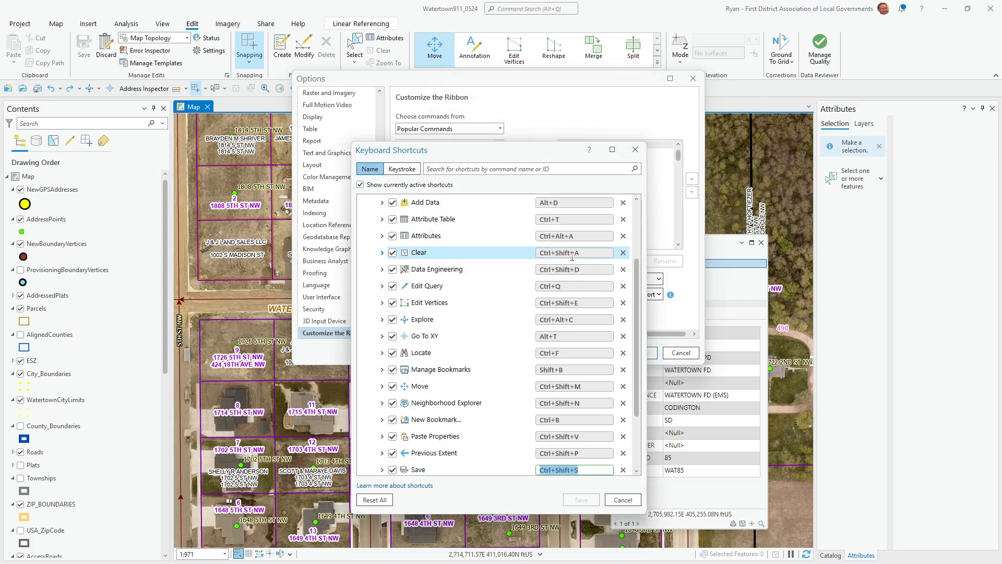
scroll(423, 365, "down", 3)
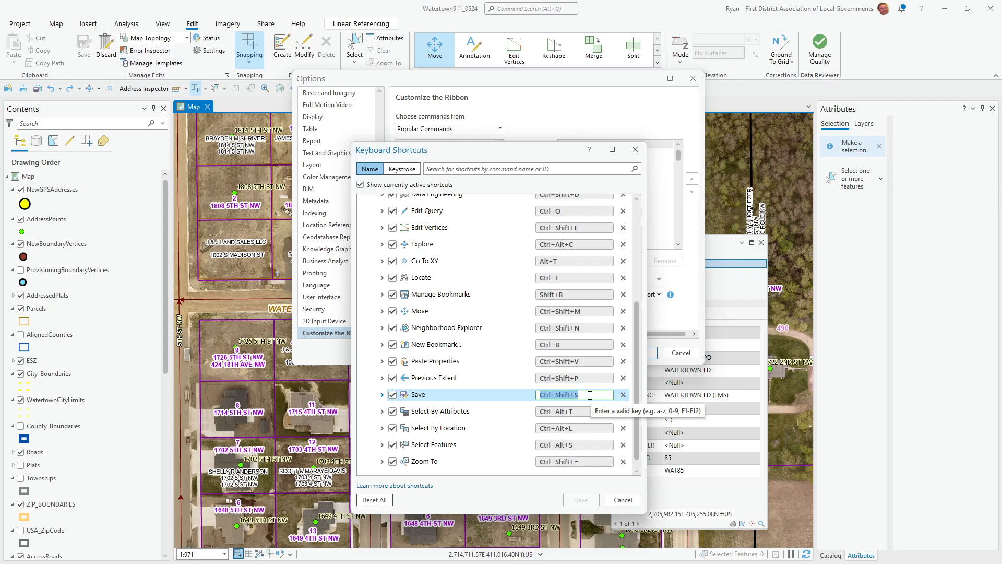
left_click(622, 499)
left_click(677, 353)
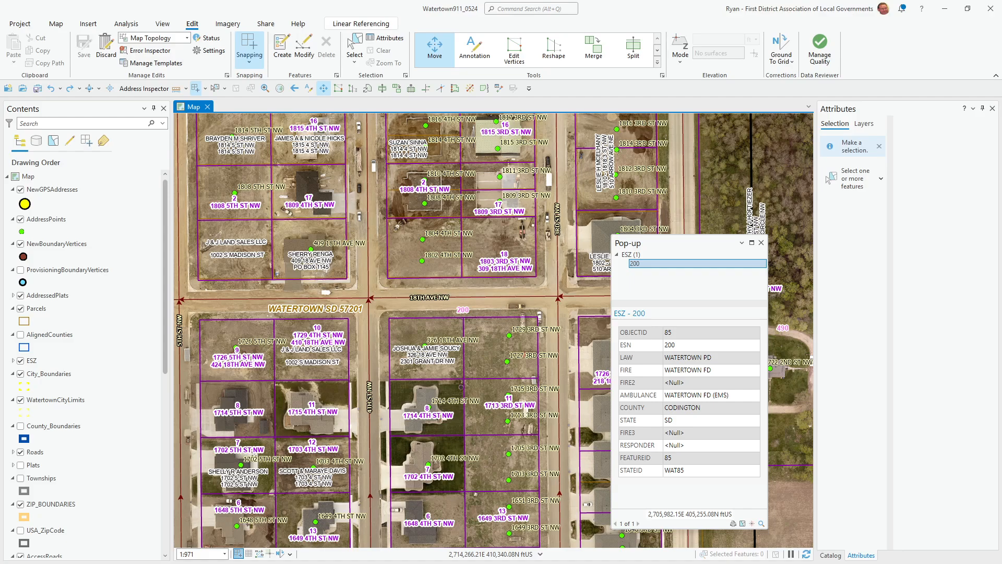
- Create a No Repeat macro named SAVEEDITS and start recording keystrokes
key("alt+Tab")
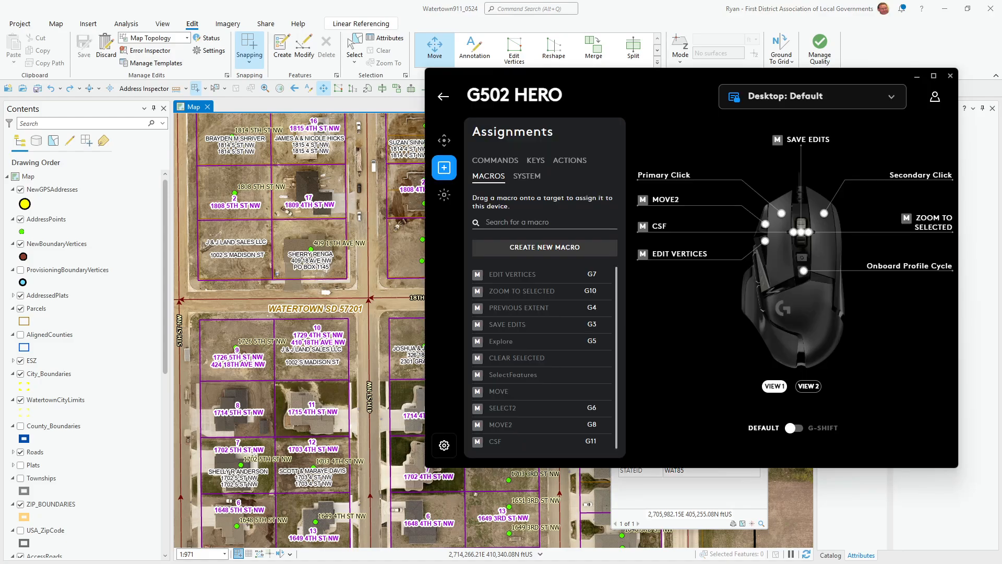
left_click(563, 246)
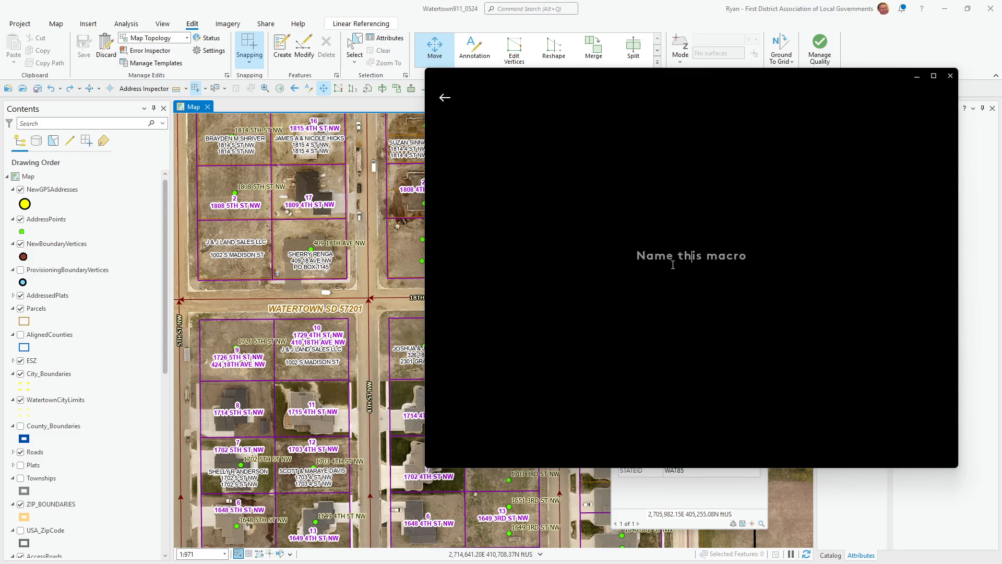
type("SAVEEDITS")
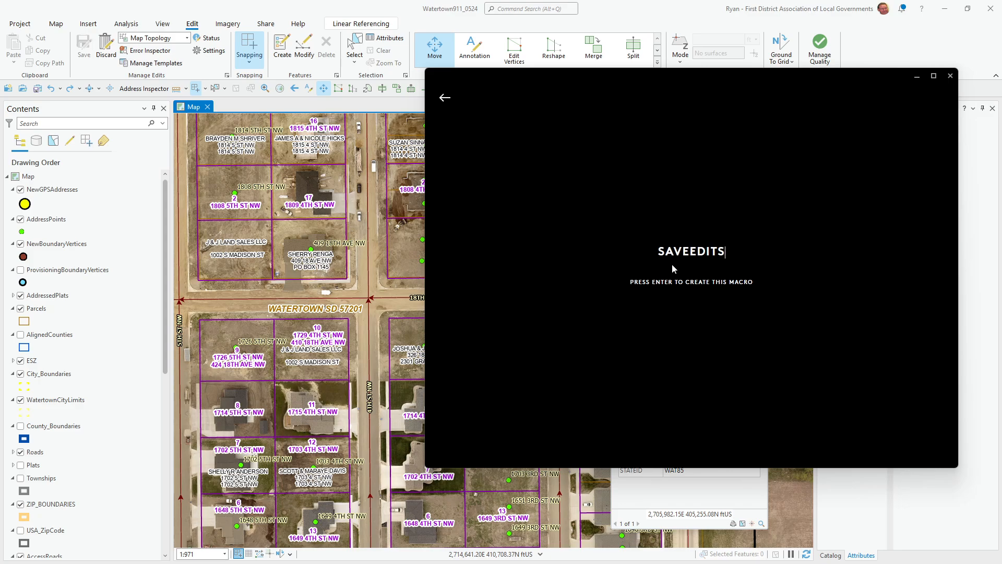
key("Return")
left_click(561, 296)
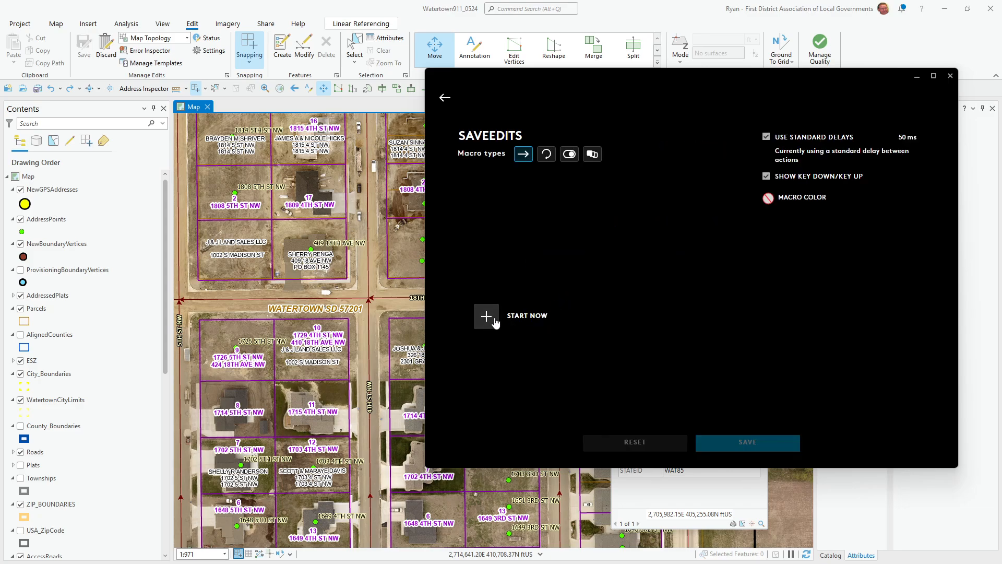
left_click(486, 319)
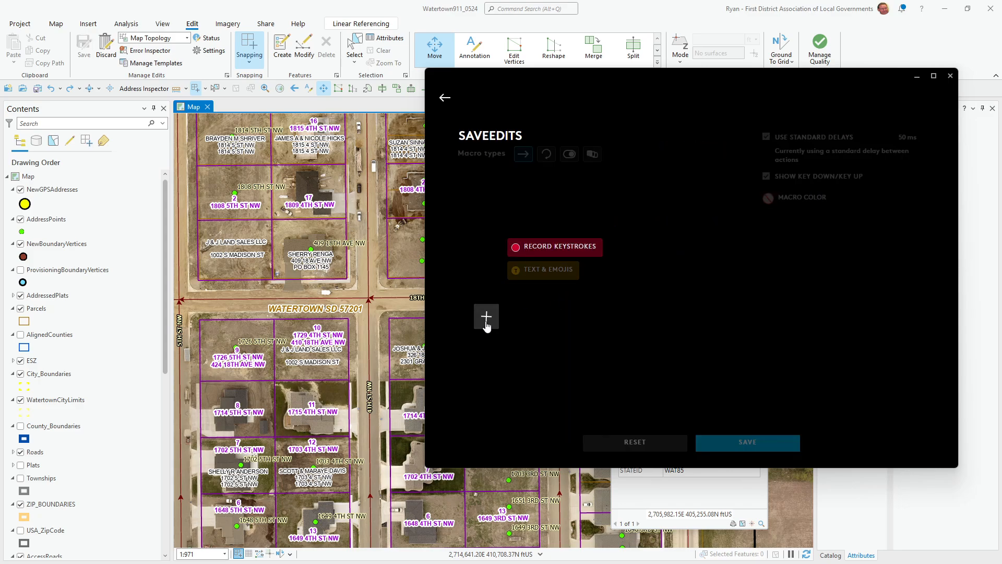
left_click(556, 246)
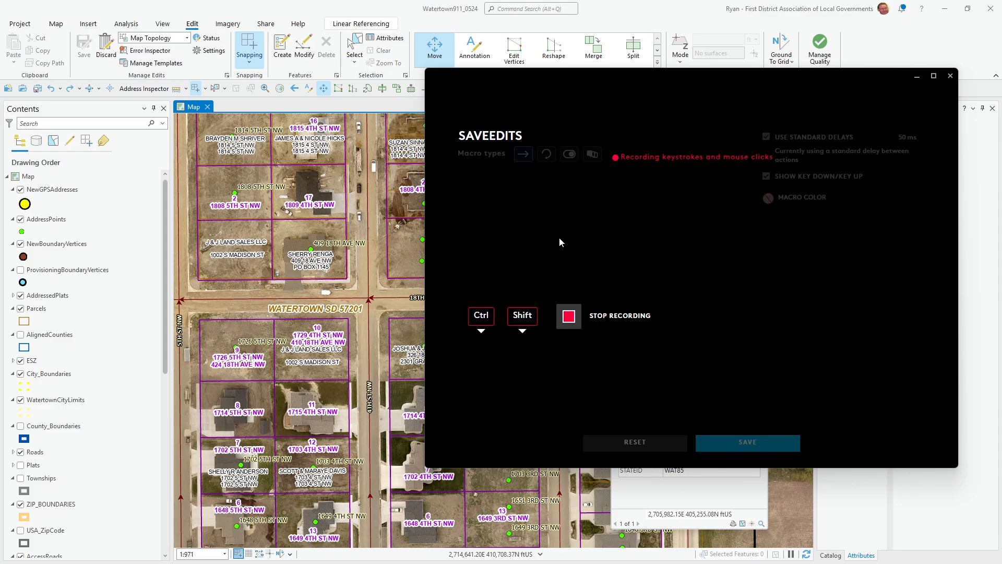
- Record Ctrl+Shift+S, save SAVEEDITS, and assign it to the top button G3
key("ctrl+shift+s")
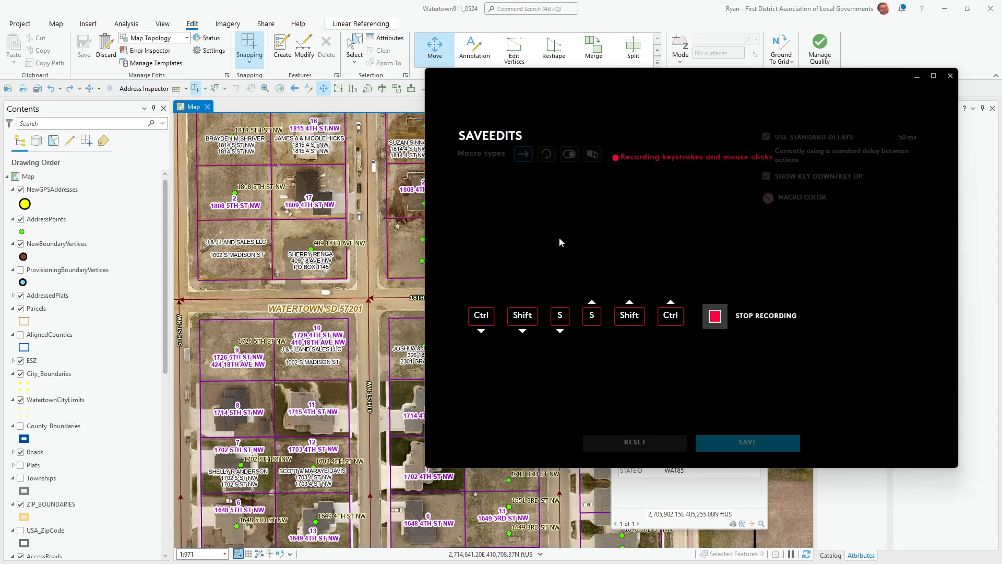
left_click(730, 313)
left_click(747, 444)
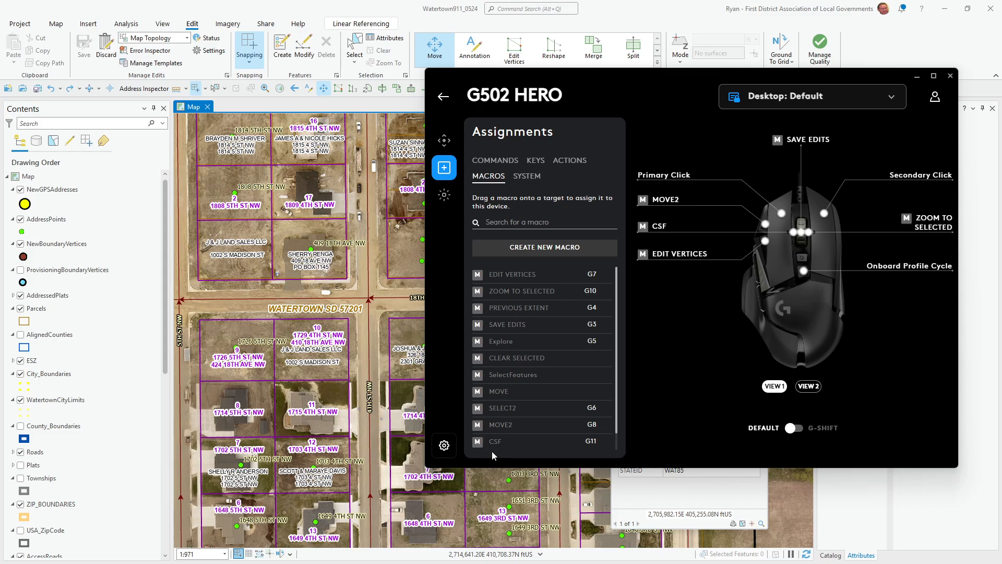
scroll(528, 322, "down", 1)
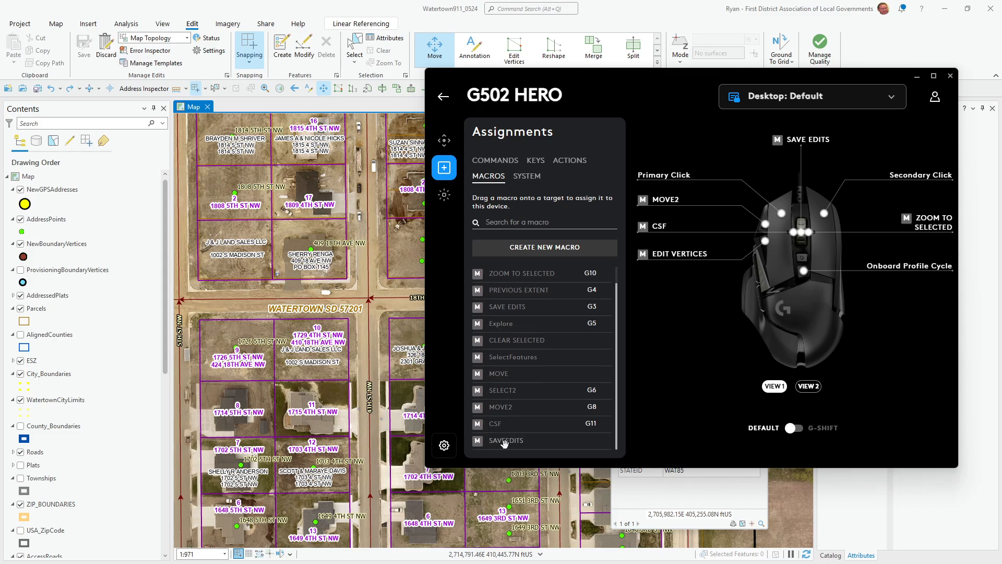
left_click_drag(488, 443, 803, 229)
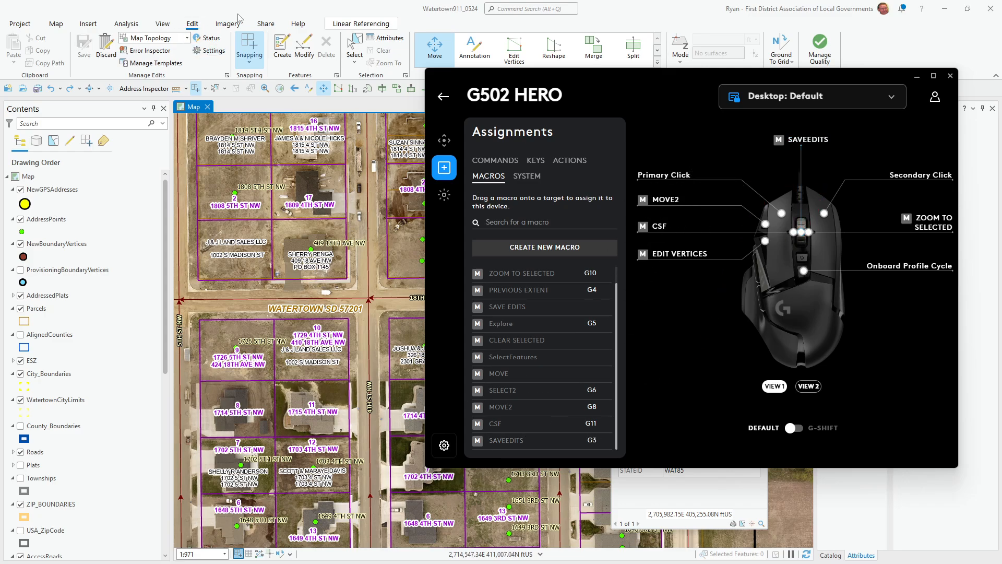
left_click(286, 5)
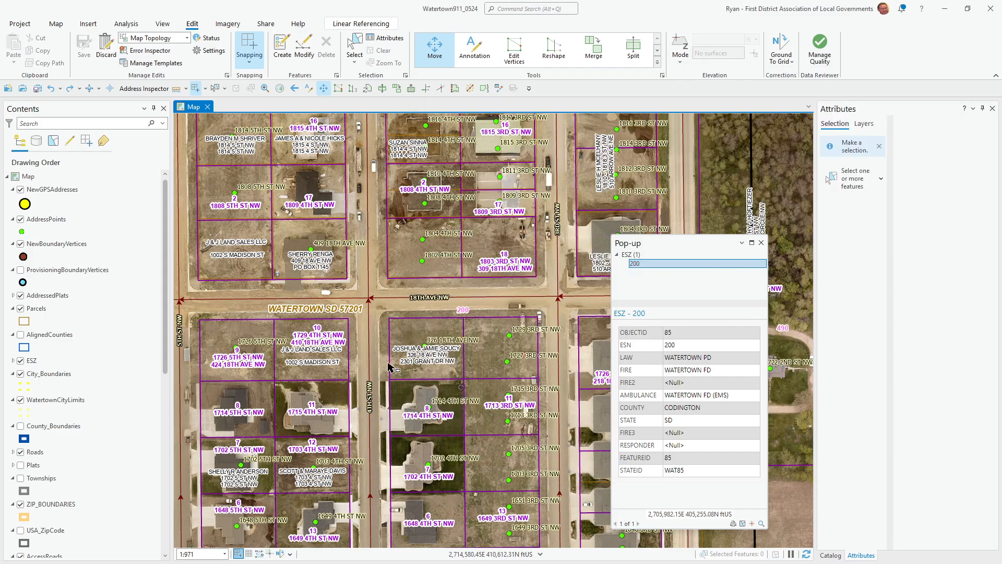
scroll(374, 278, "down", 1)
scroll(374, 278, "up", 1)
scroll(356, 214, "up", 2)
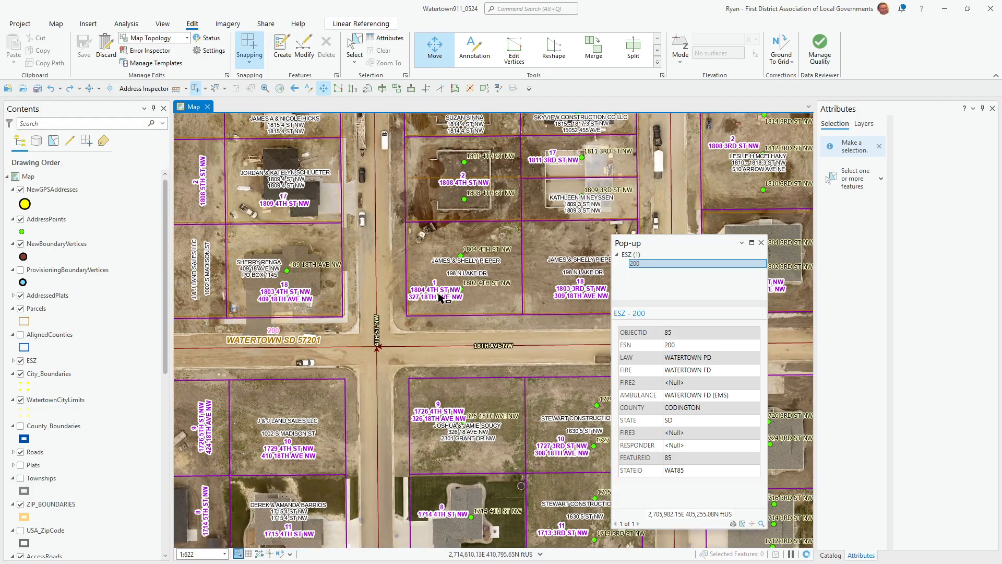
left_click_drag(465, 303, 487, 295)
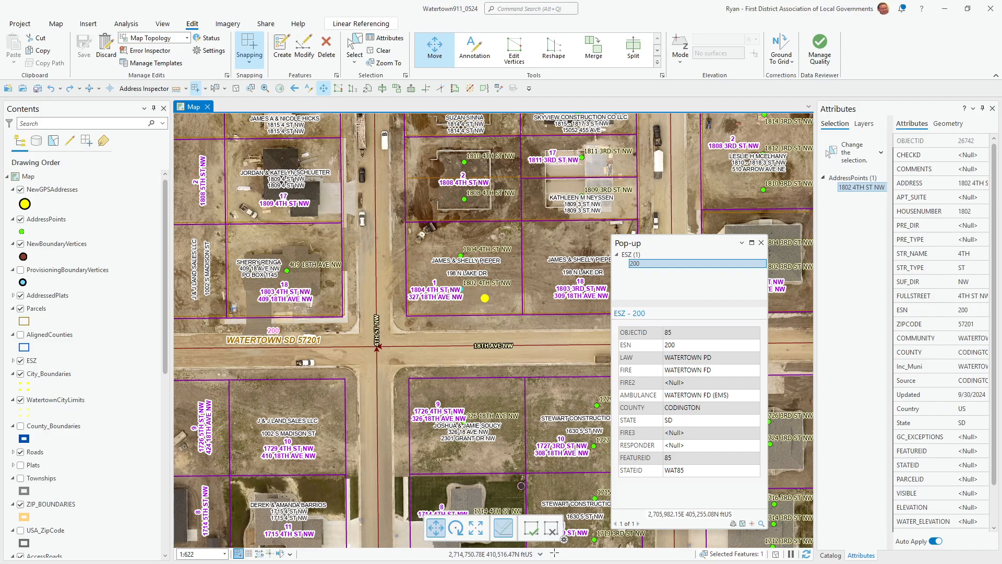
left_click(531, 528)
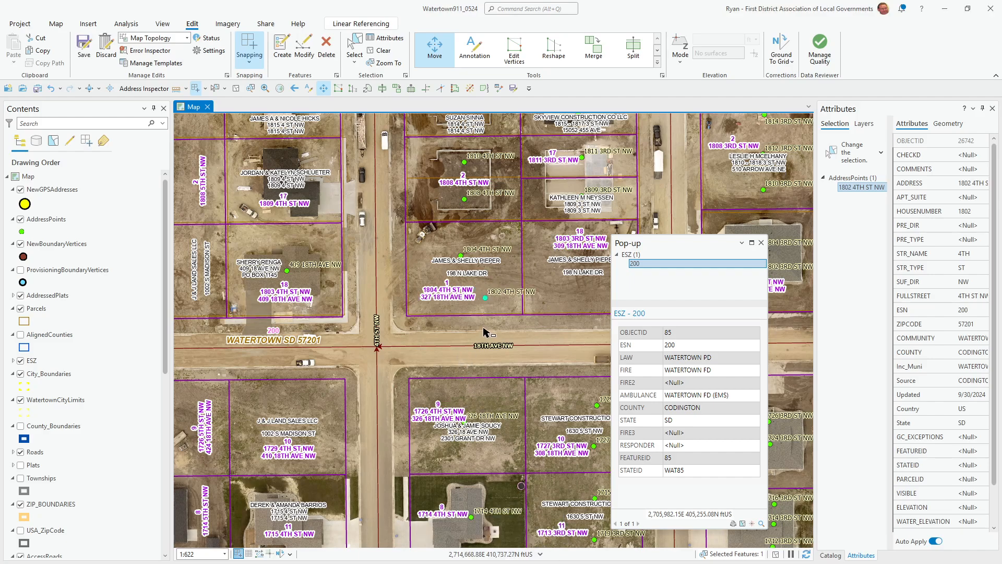
key("ctrl+s")
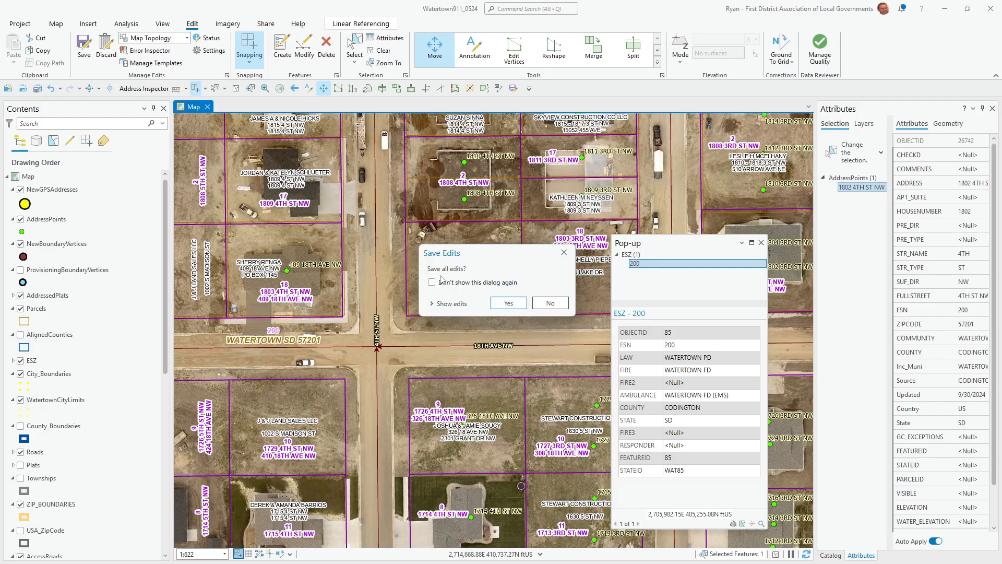
- Decline saving, discard the test edit with confirmation, and bring G HUB back up
left_click(559, 302)
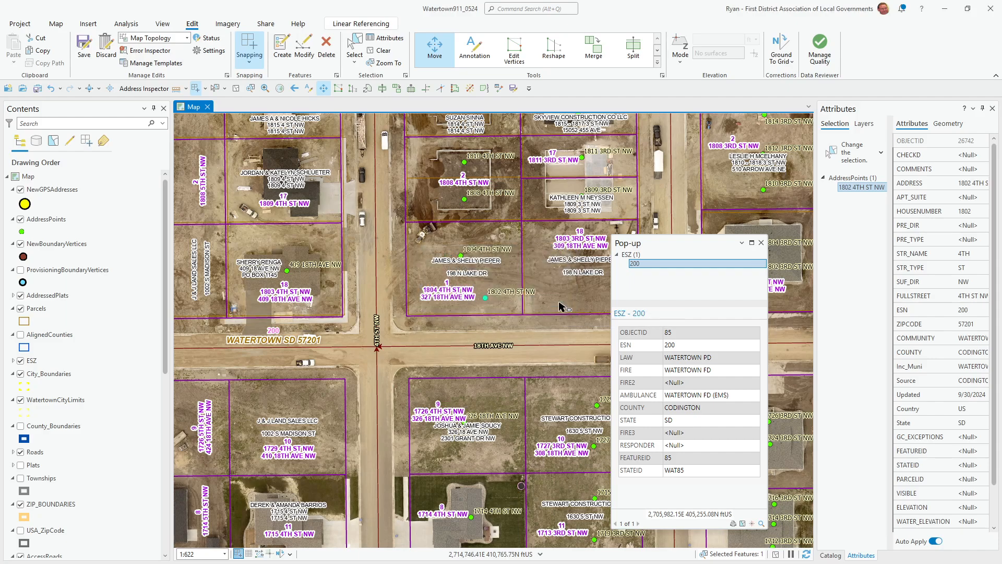
left_click(106, 48)
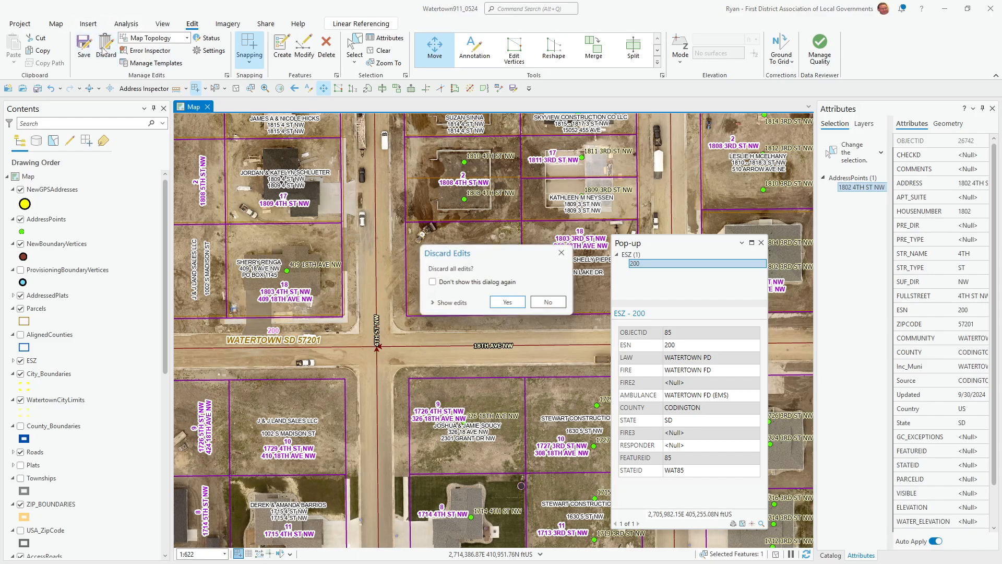
left_click(508, 303)
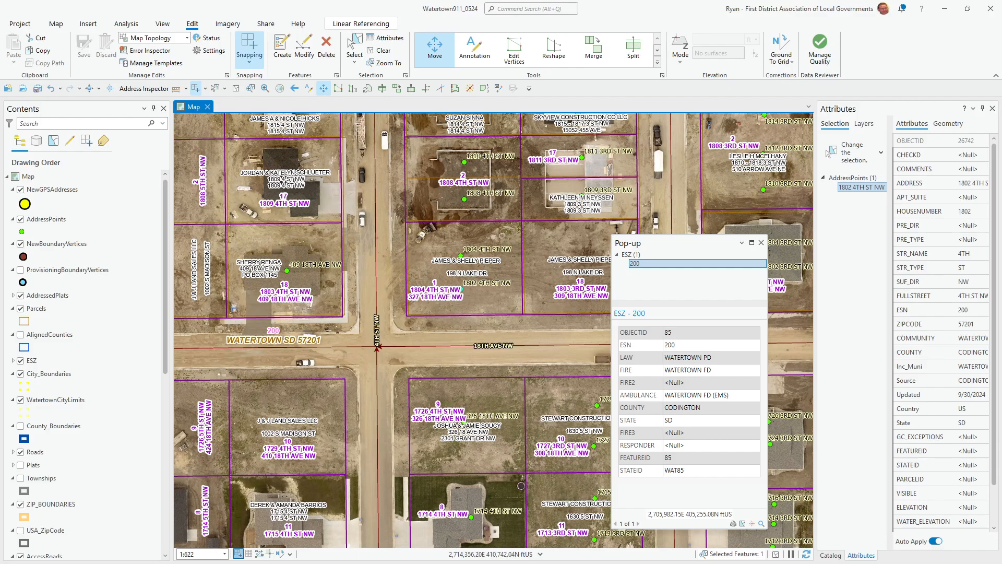
key("alt+Tab")
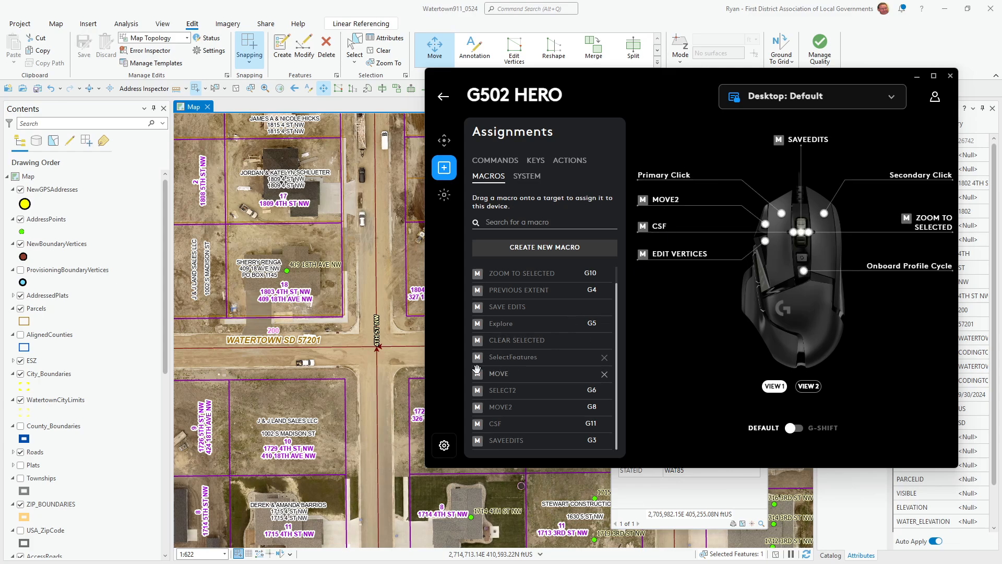
- Assign MOVE to G8 in place of MOVE2, then replace it there with EDIT VERTICES
left_click_drag(486, 374, 771, 229)
scroll(540, 370, "up", 1)
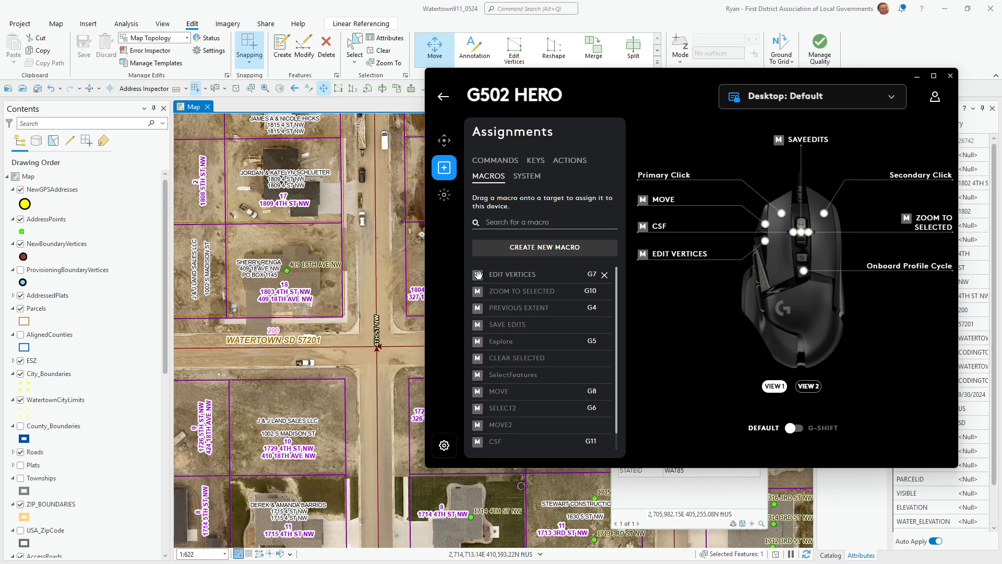
left_click_drag(478, 275, 767, 226)
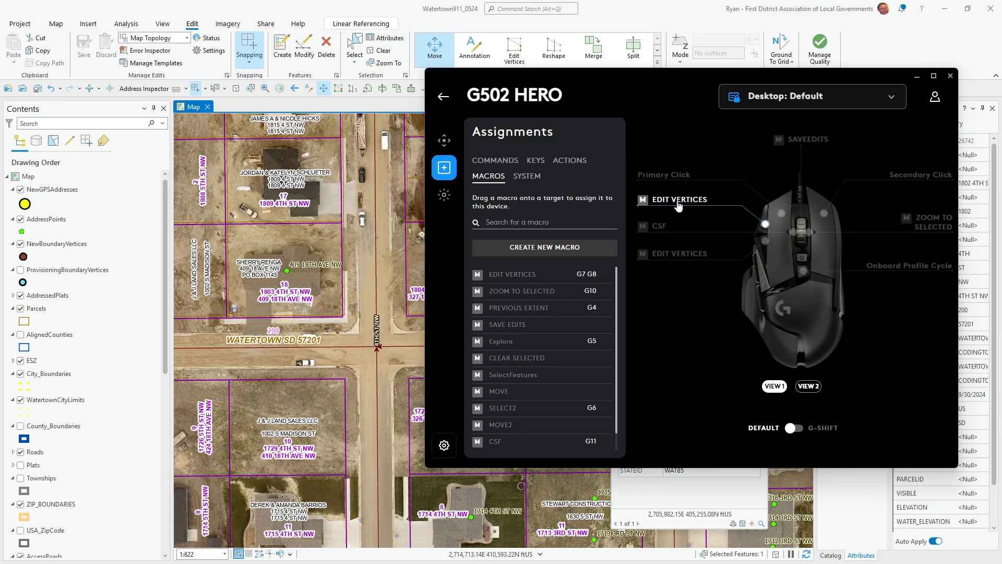